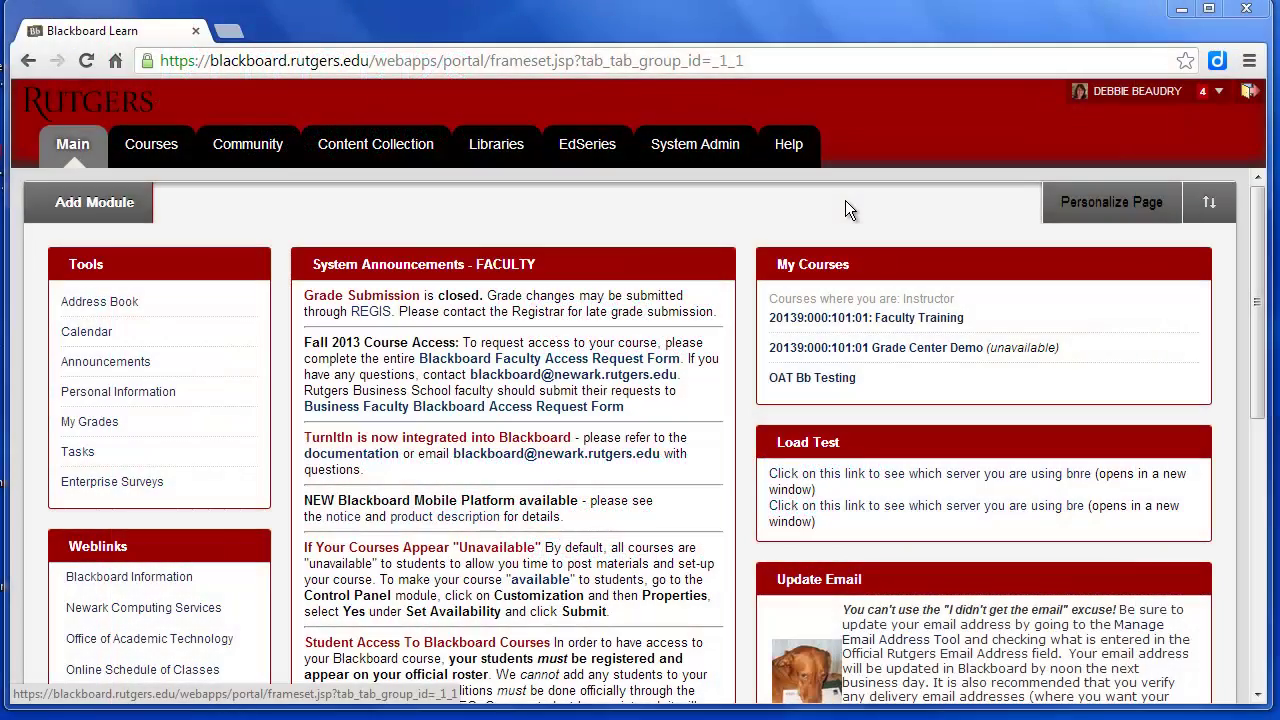
Step: Open the Faculty Training course and go to Tests, Surveys, and Pools under Course Tools
click(886, 322)
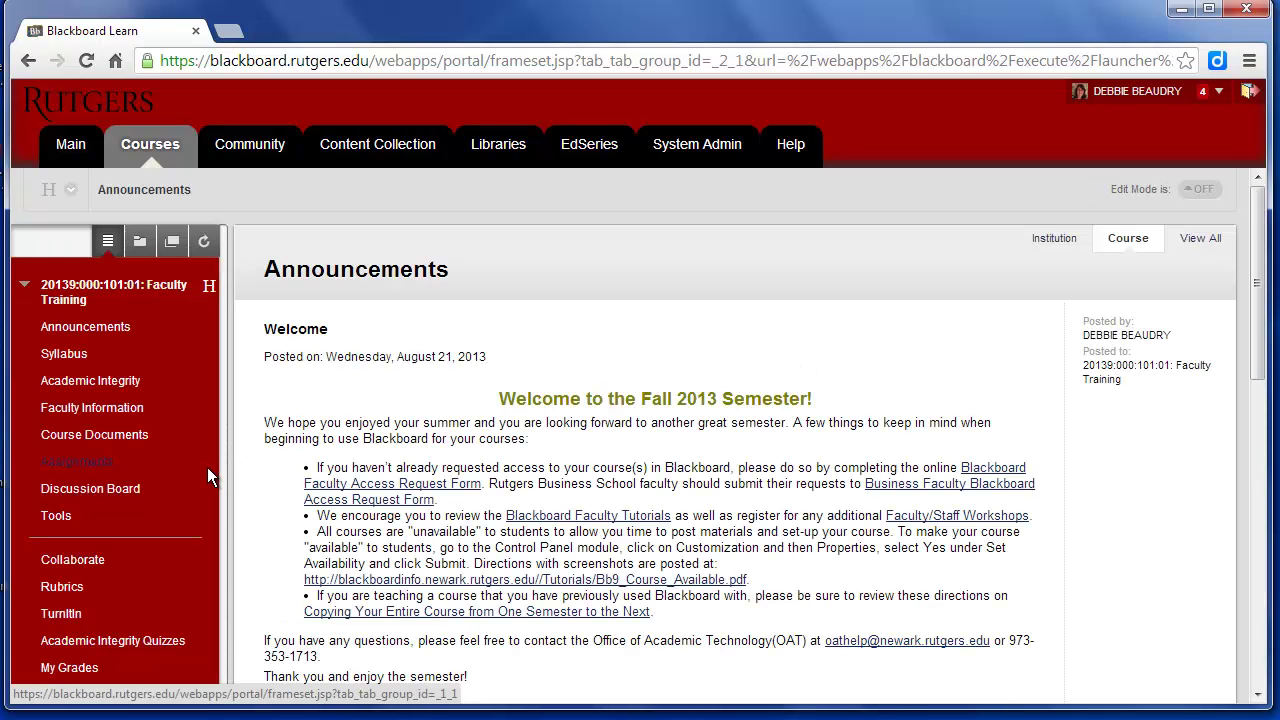
scroll(207, 467, down, 5)
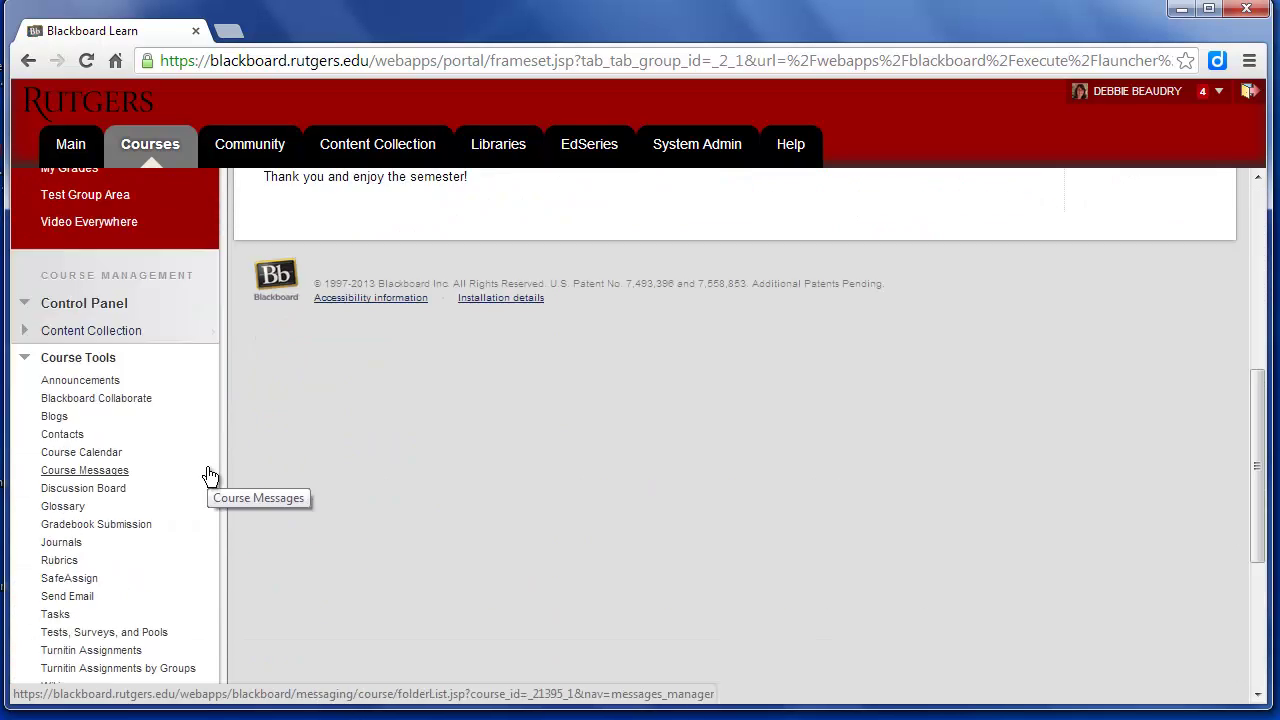
scroll(129, 510, down, 1)
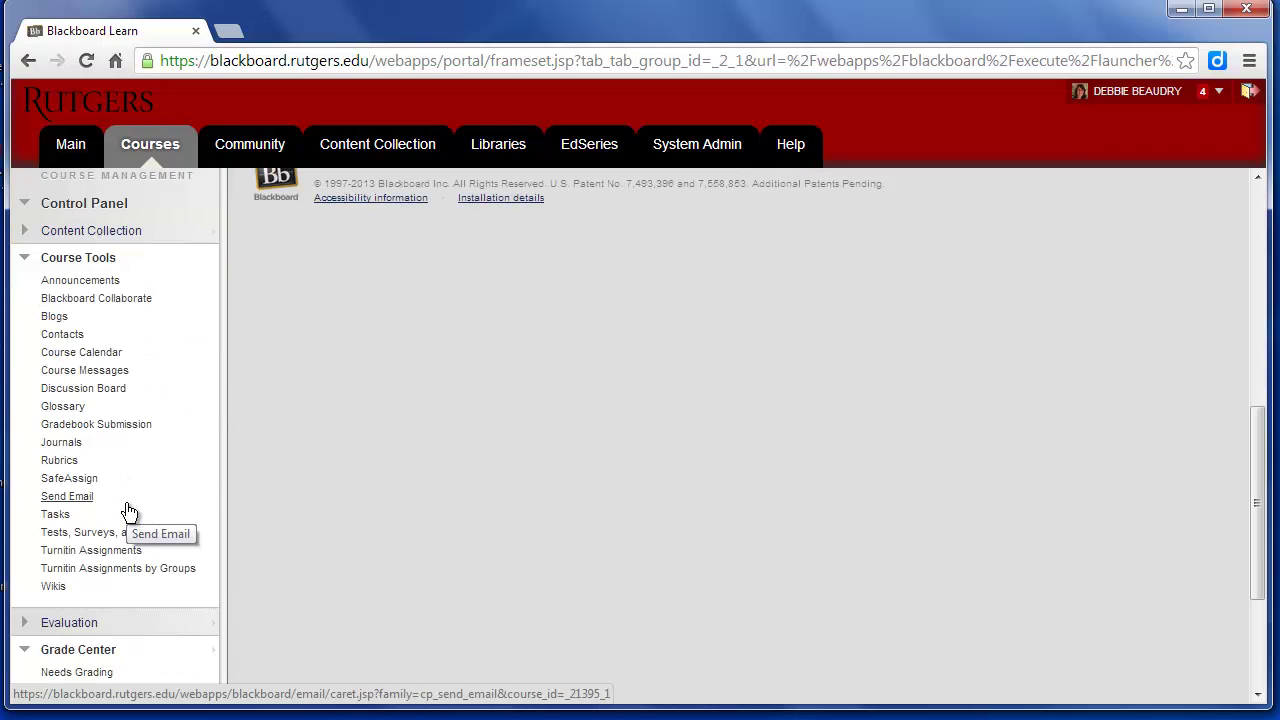
click(77, 538)
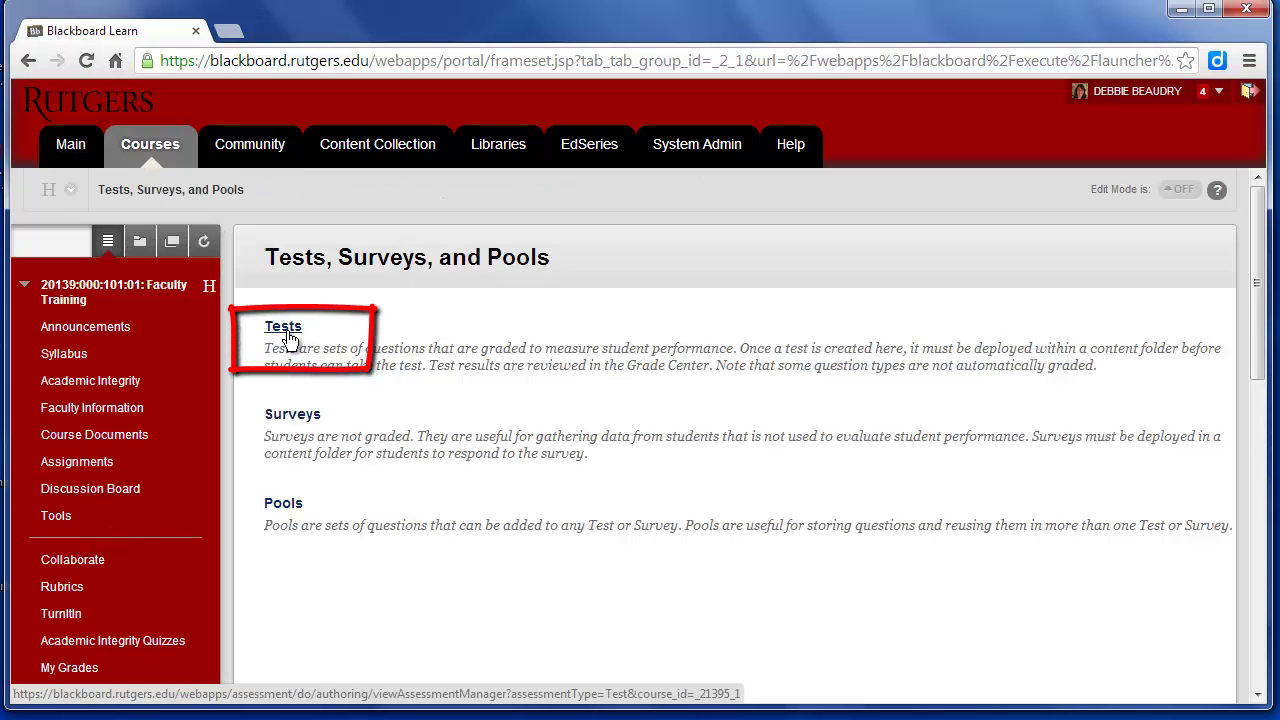
Step: Build a test named 'Mid-Term Exam' whose instructions give Monday-to-Wednesday 8am availability and a 90-minute limit
click(288, 337)
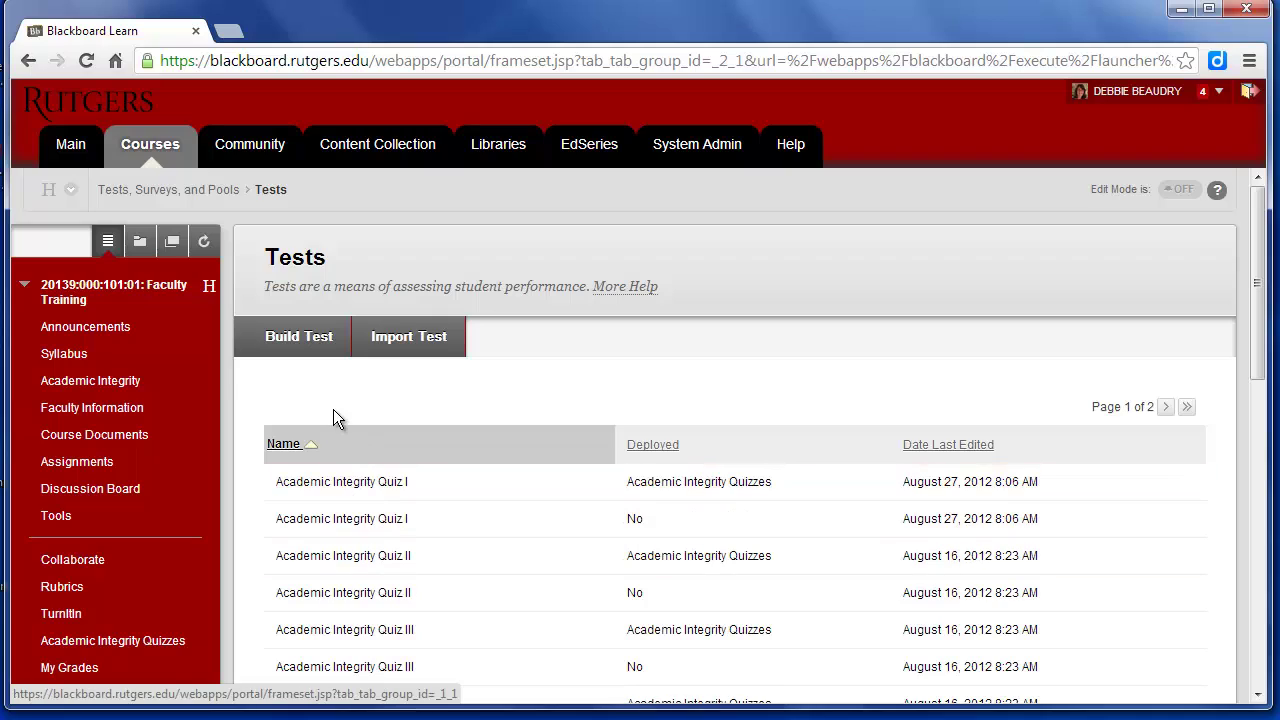
click(290, 355)
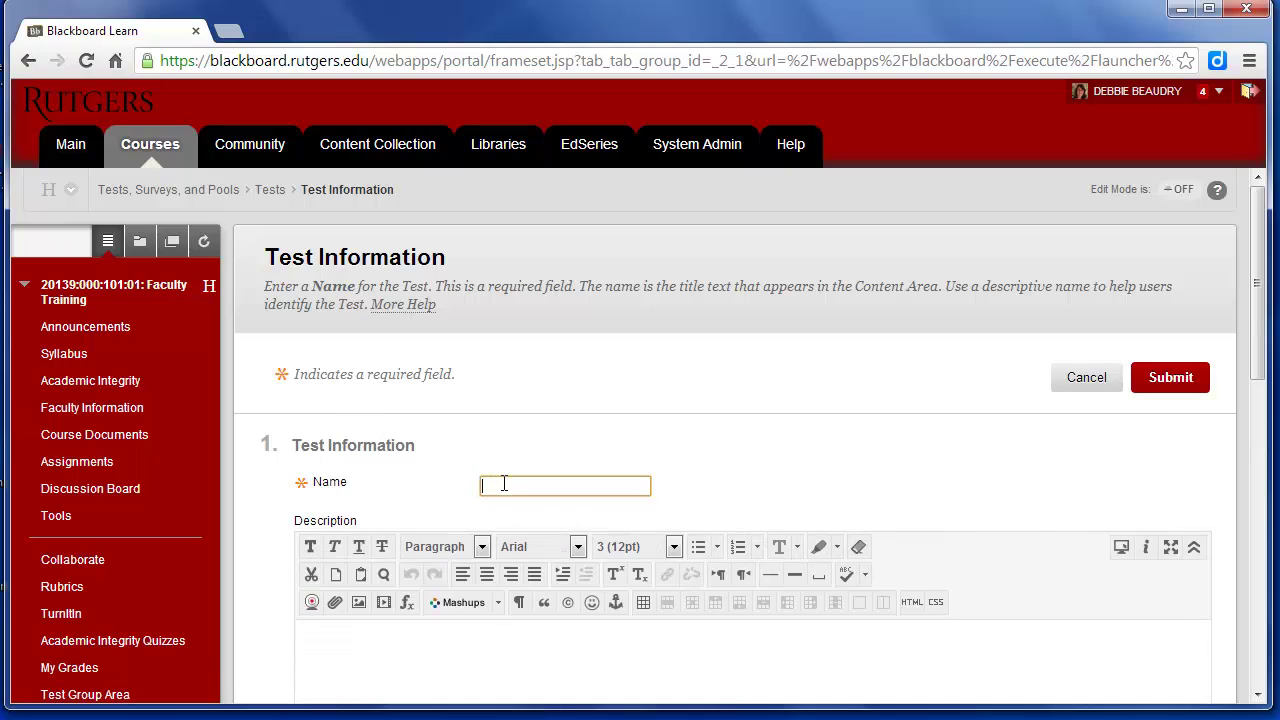
text(Mid)
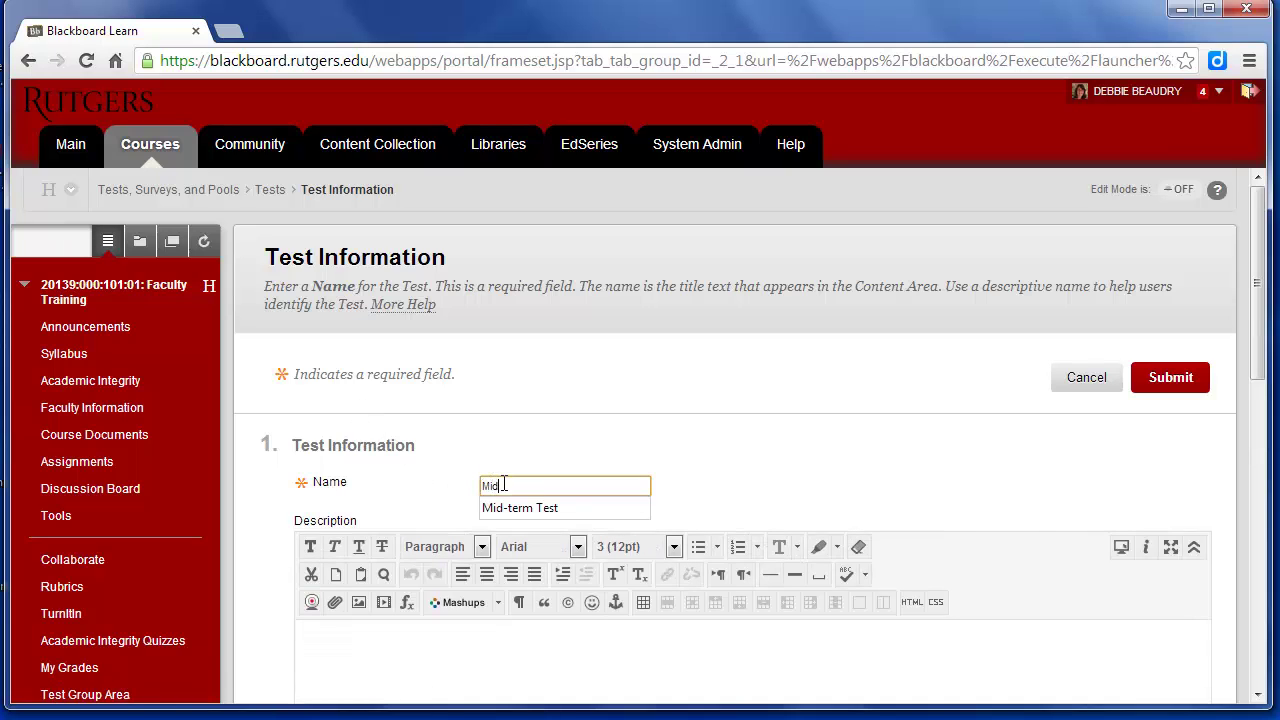
text(-Term Exa)
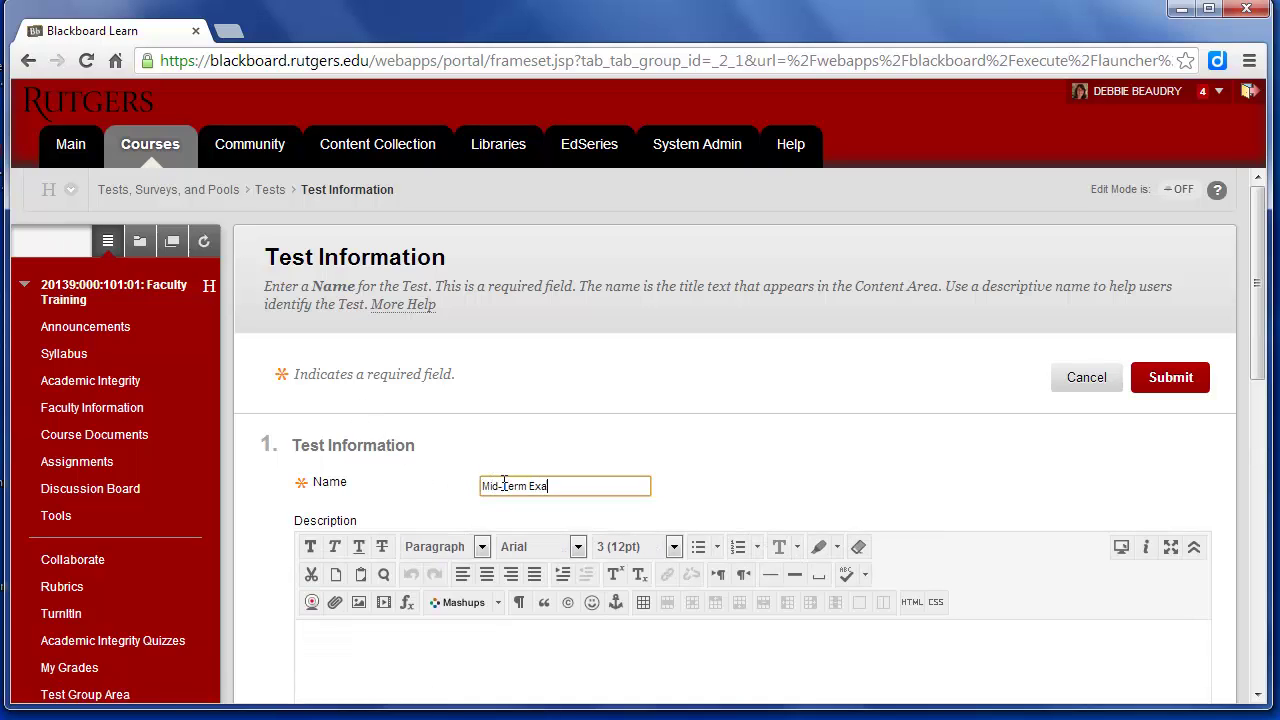
text(m)
scroll(549, 634, down, 4)
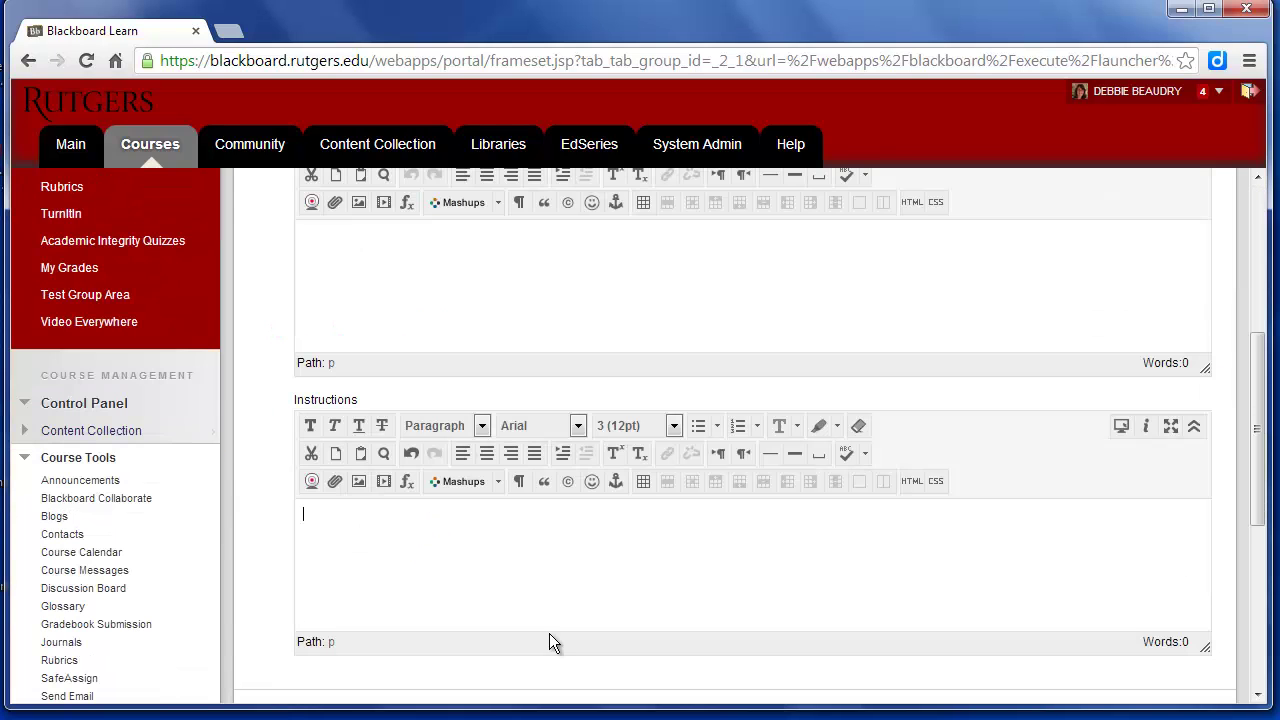
text(This exam will be available Monday morning at 8am and c)
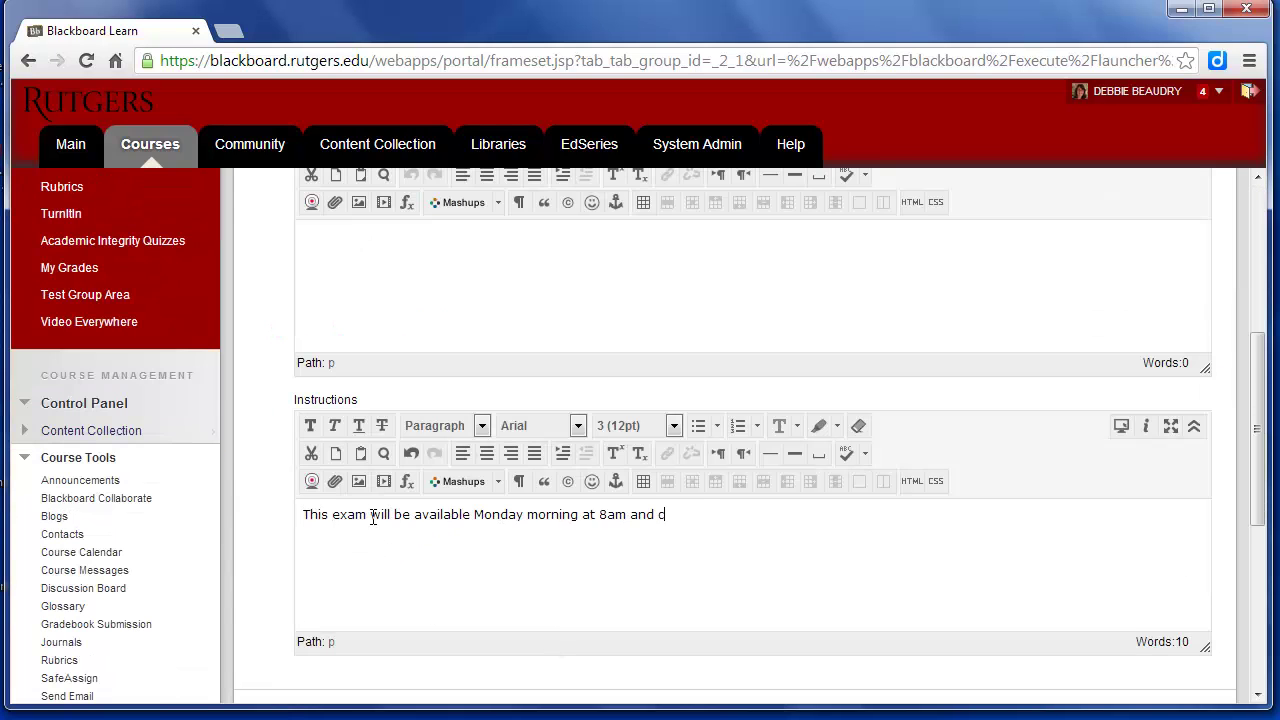
text(lose on Wednesday morning at 8am. You will have 90 minutes to complete the exam.)
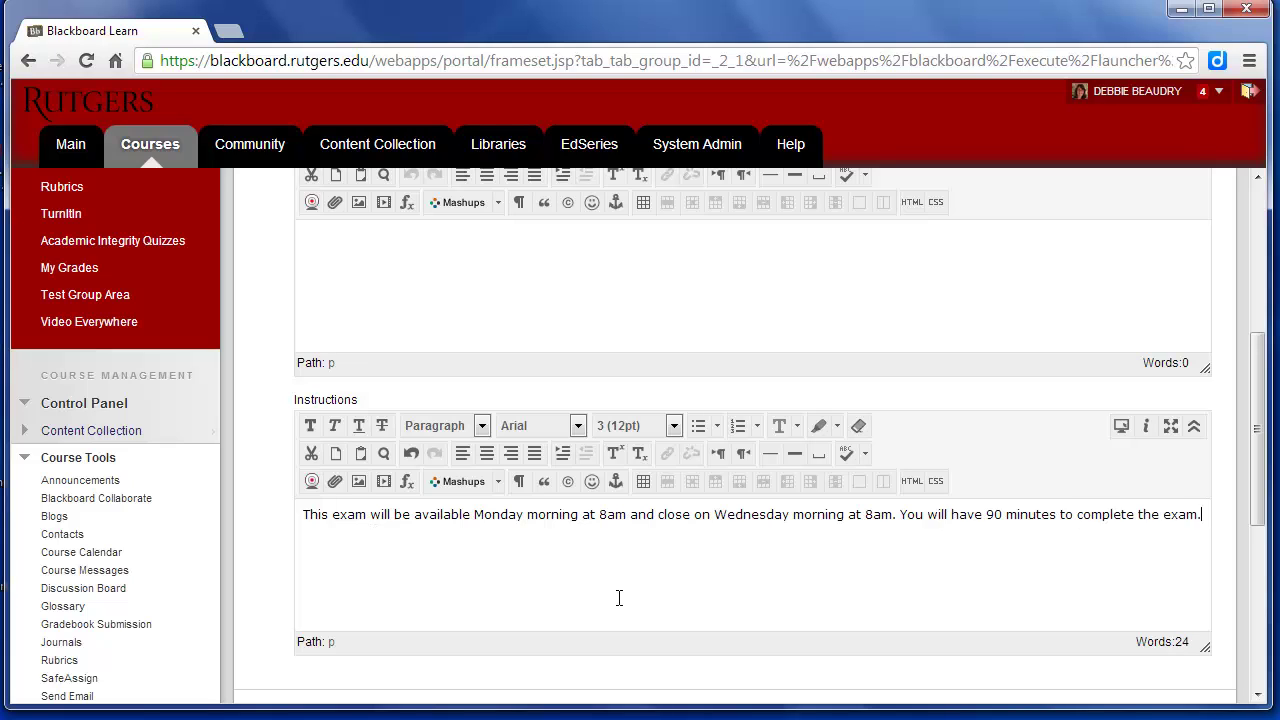
scroll(619, 598, down, 2)
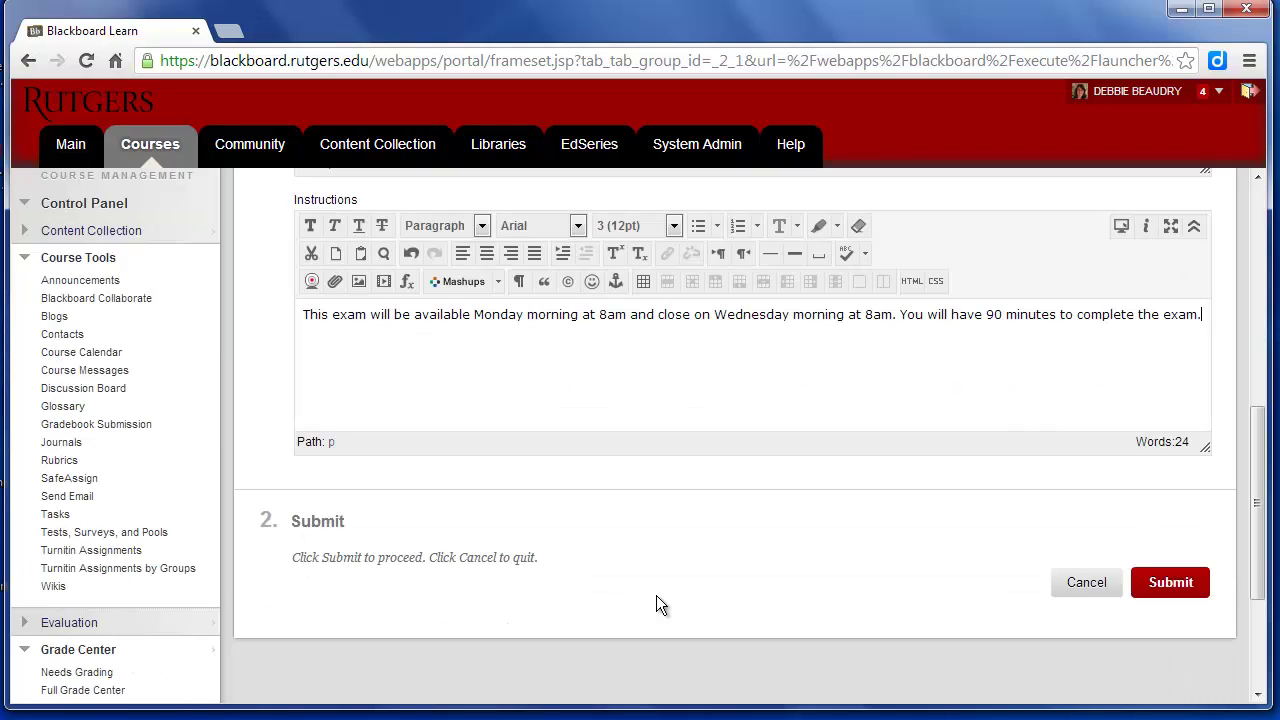
Step: Save the Mid-Term Exam test and bring up the Create Question list of question types
click(1160, 587)
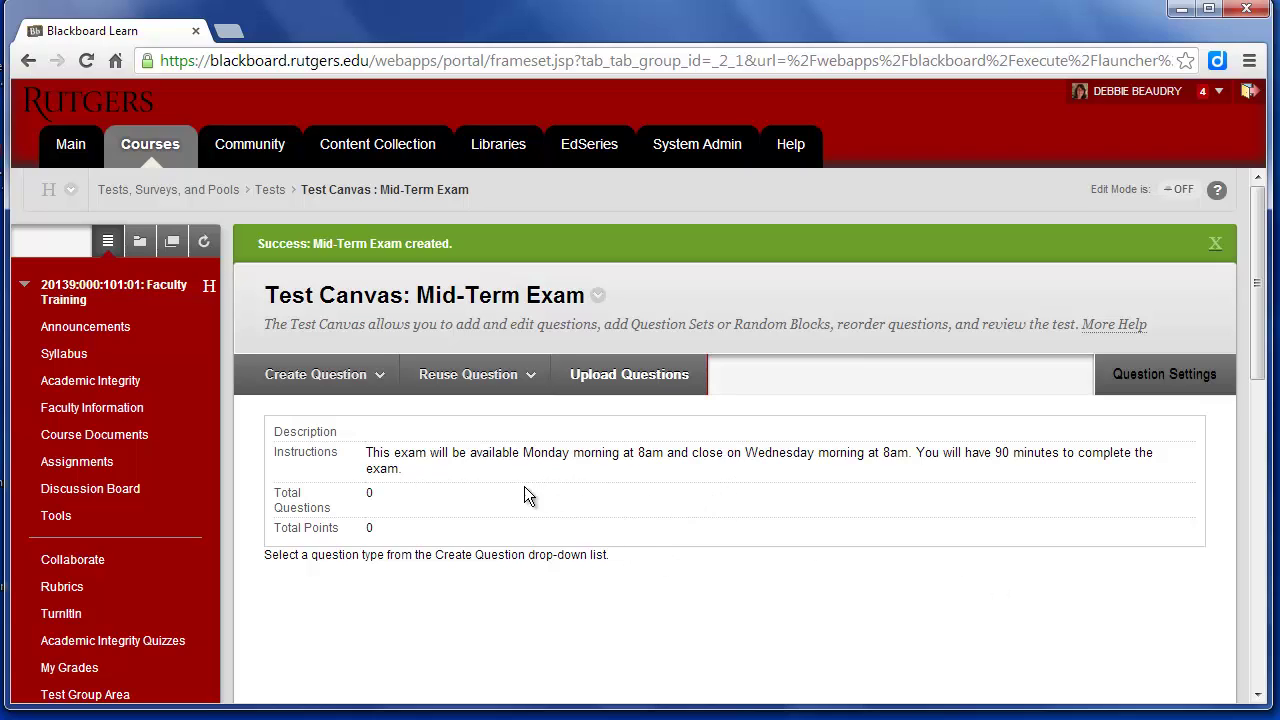
click(318, 374)
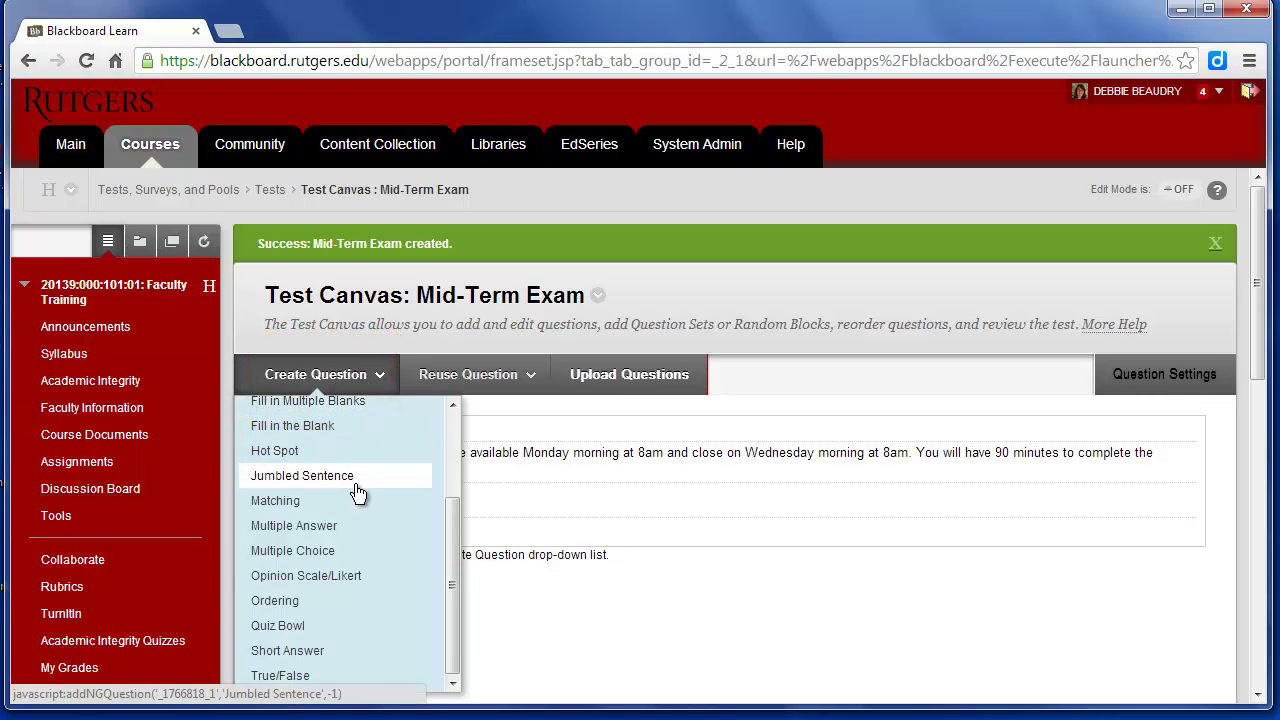
scroll(357, 492, up, 3)
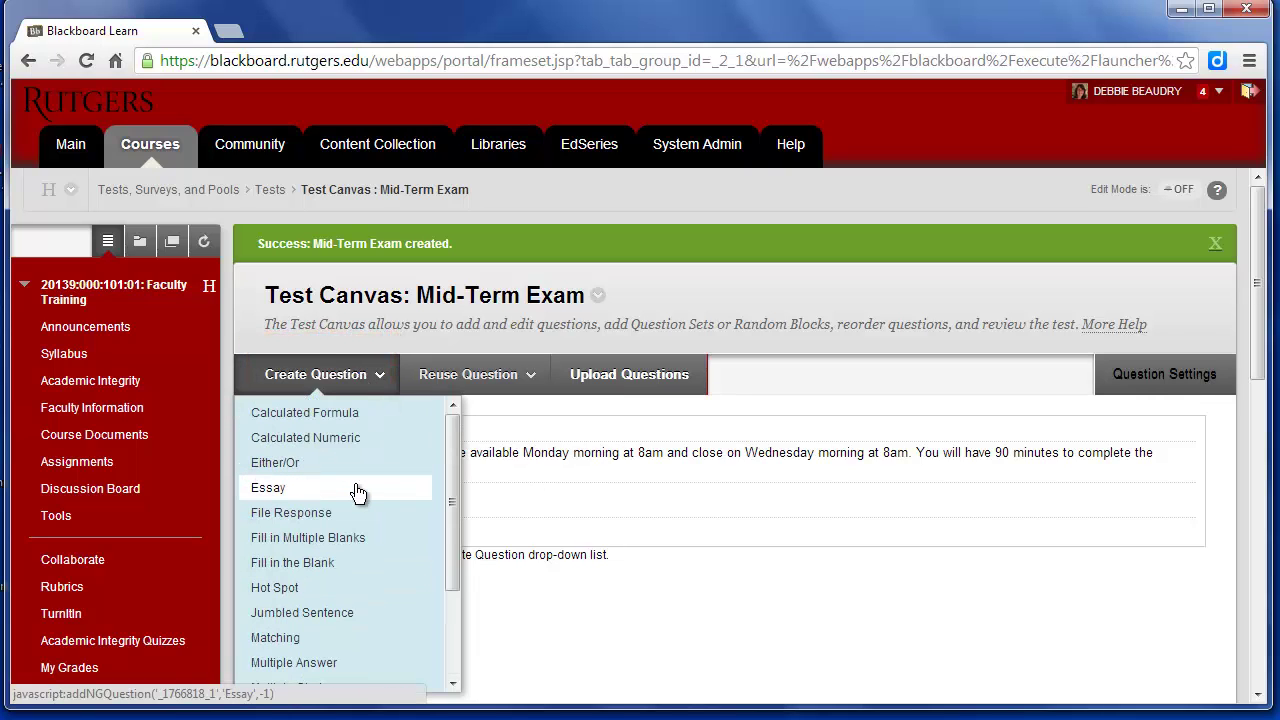
scroll(357, 492, down, 2)
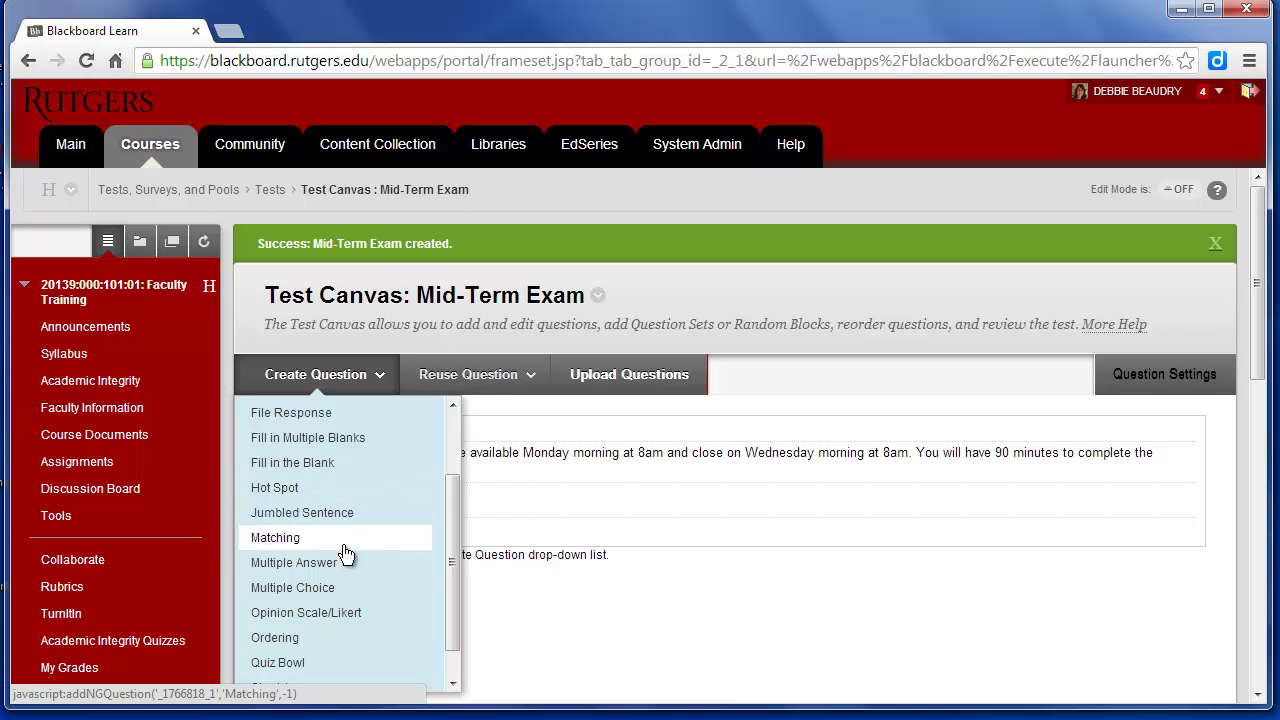
Step: Add a Multiple Choice question asking 'How often are presidential elections held in the United States?'
click(308, 594)
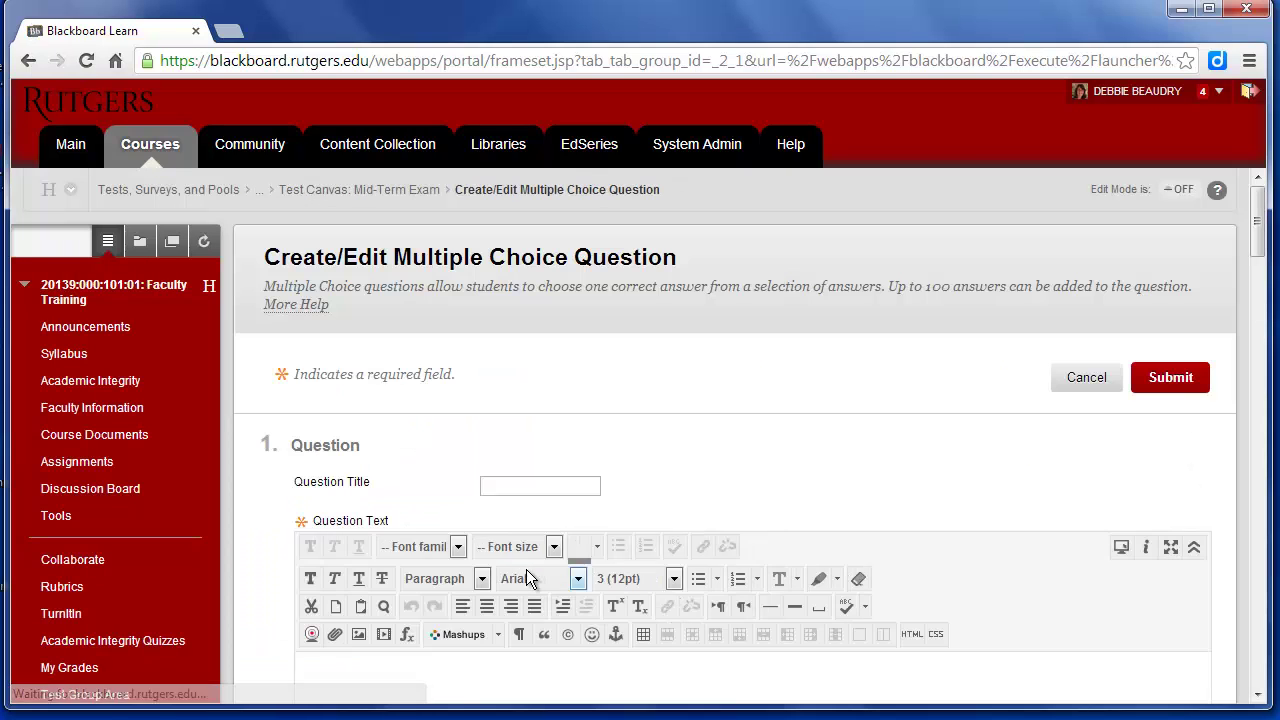
scroll(527, 569, down, 1)
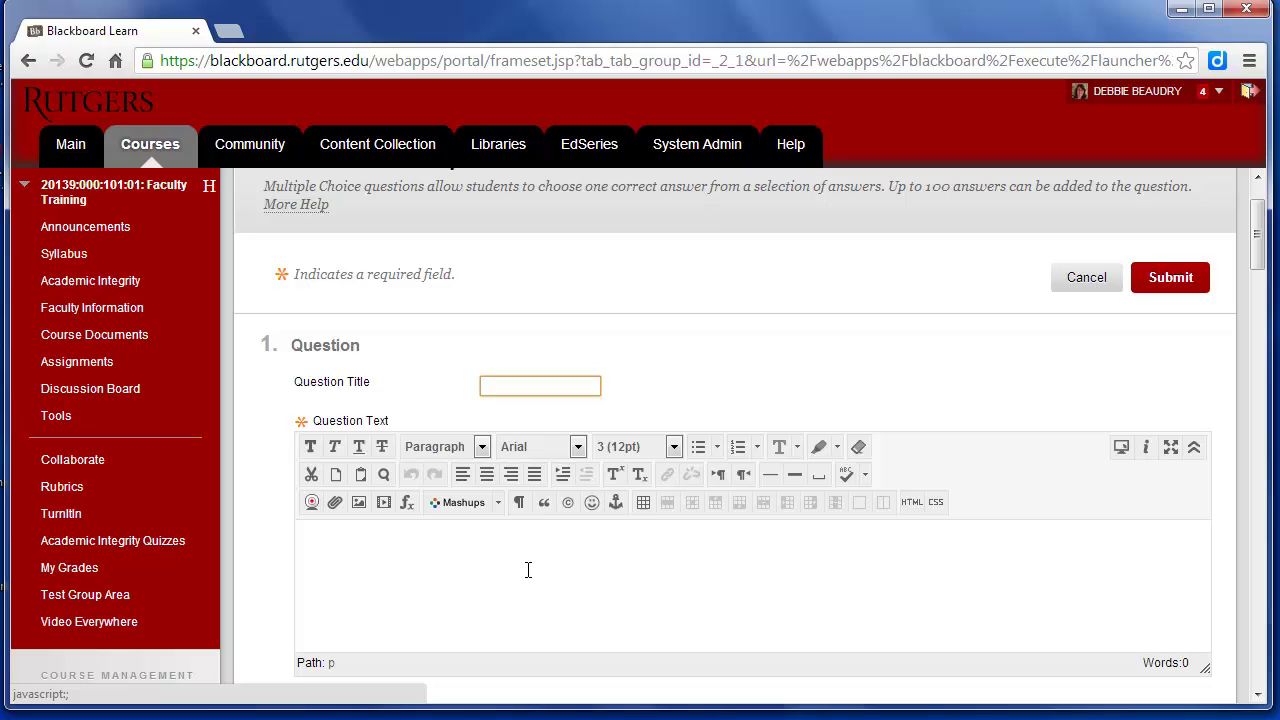
click(371, 546)
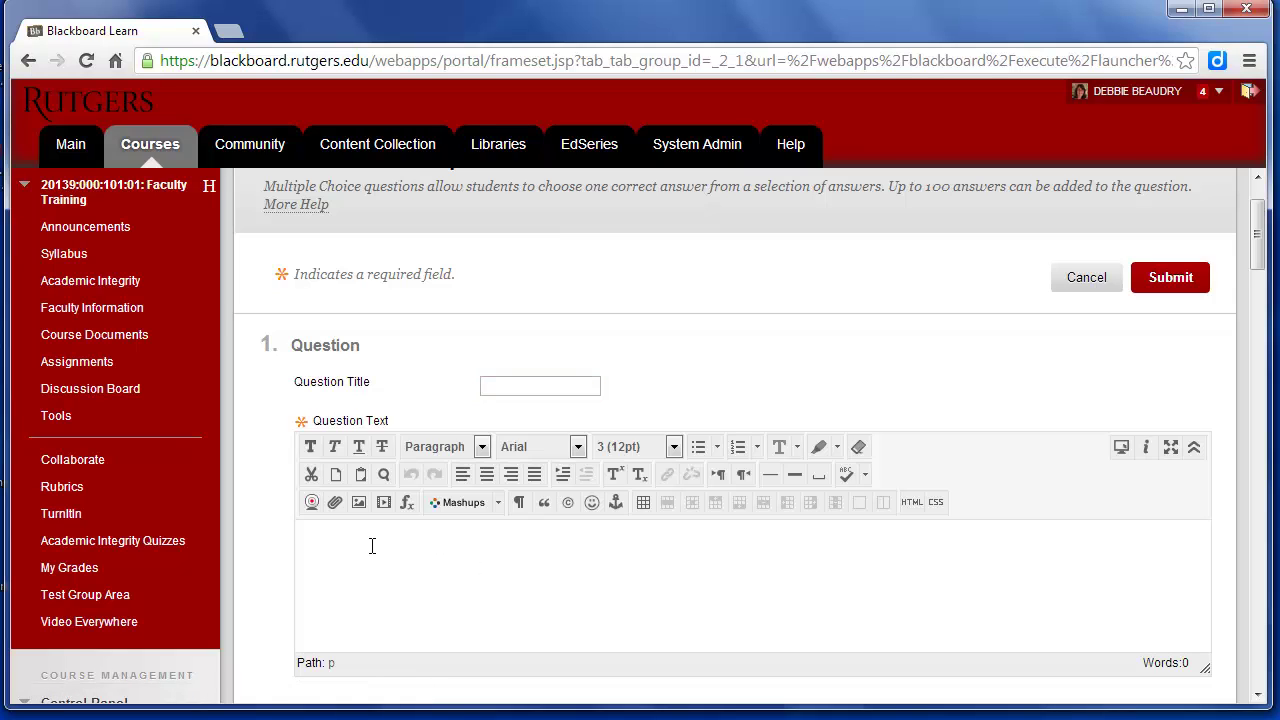
text(How often are presidential elections held in the United States?)
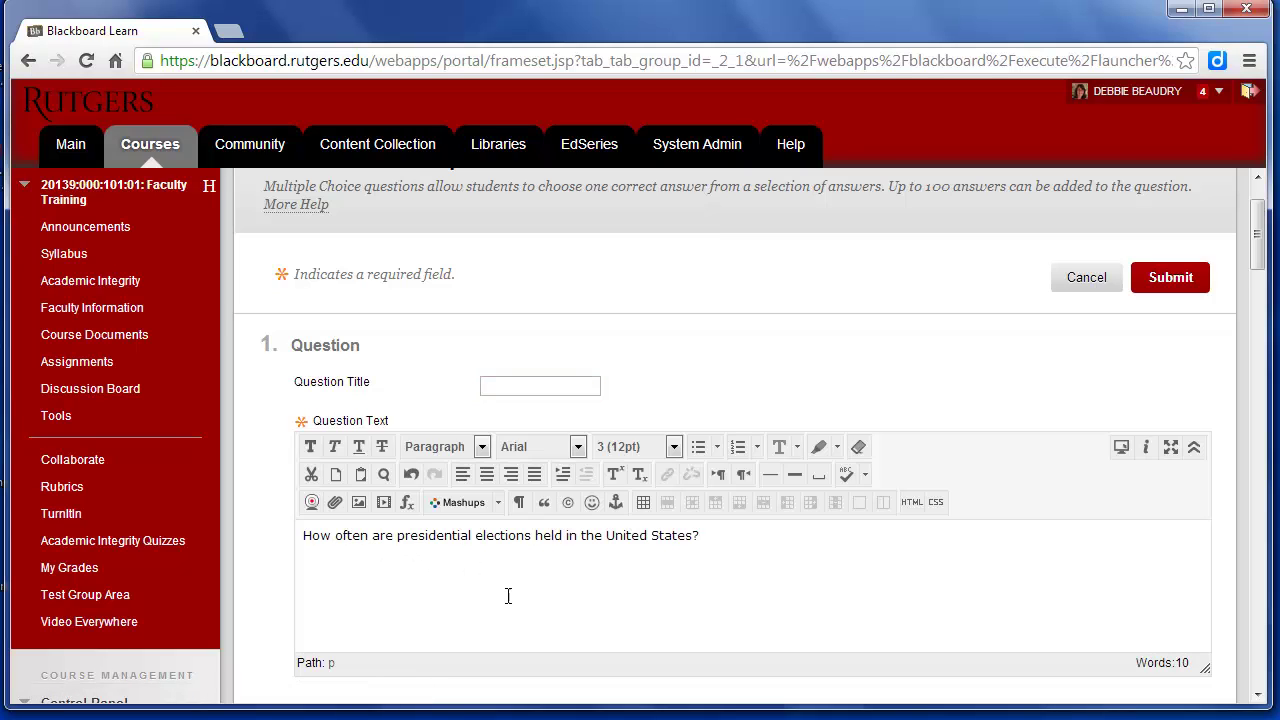
scroll(508, 595, down, 3)
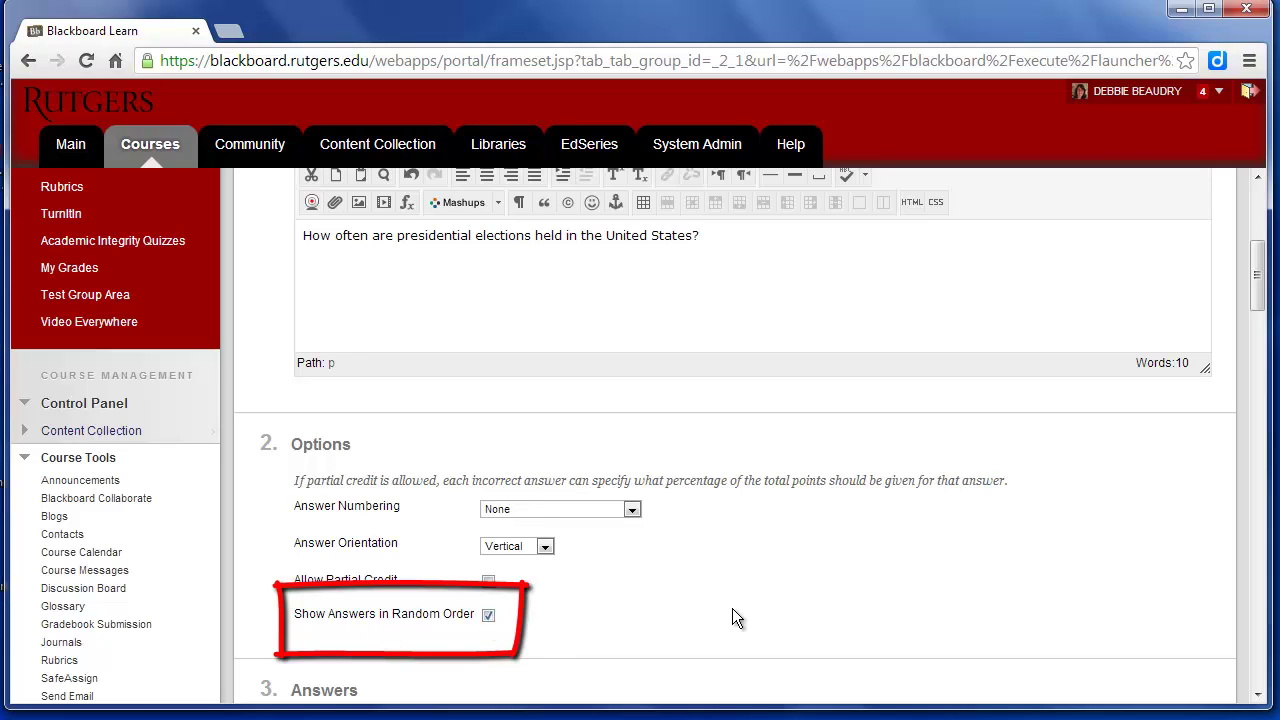
Step: Fill in the answer choices 'Every 3 years', 'Every 4 years' and 'Every 2 years'
scroll(732, 608, down, 2)
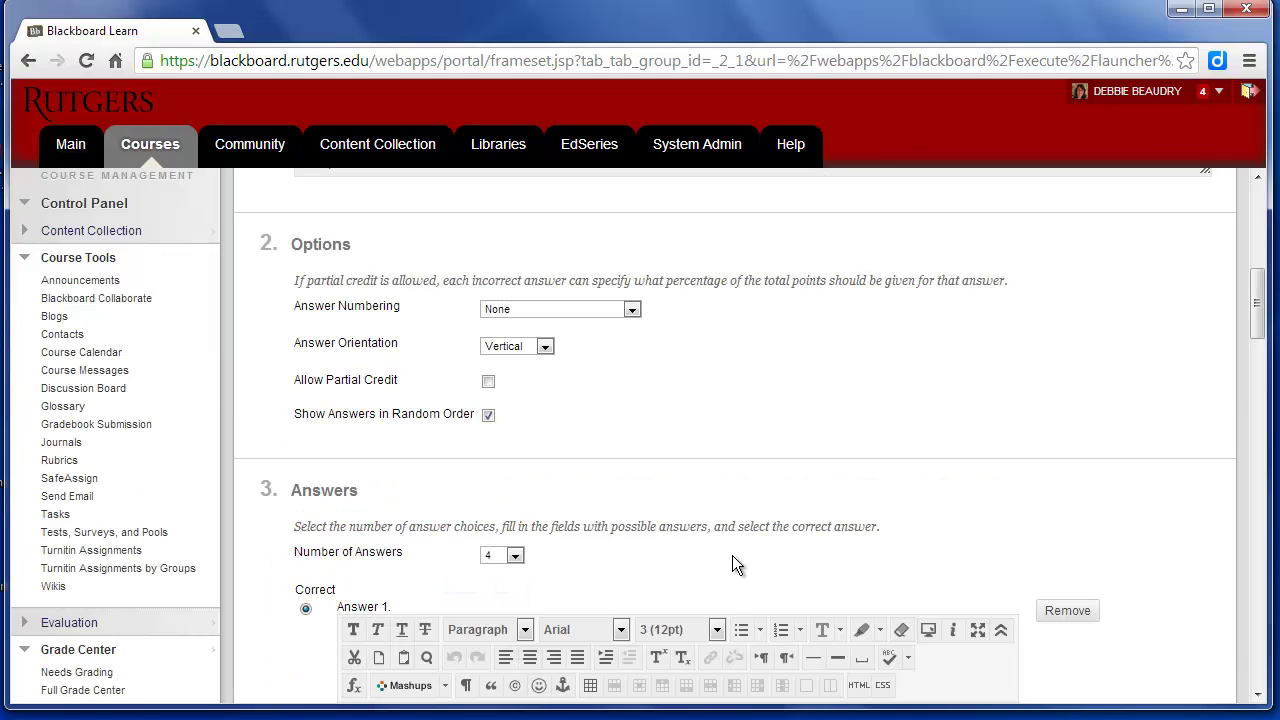
scroll(732, 556, down, 4)
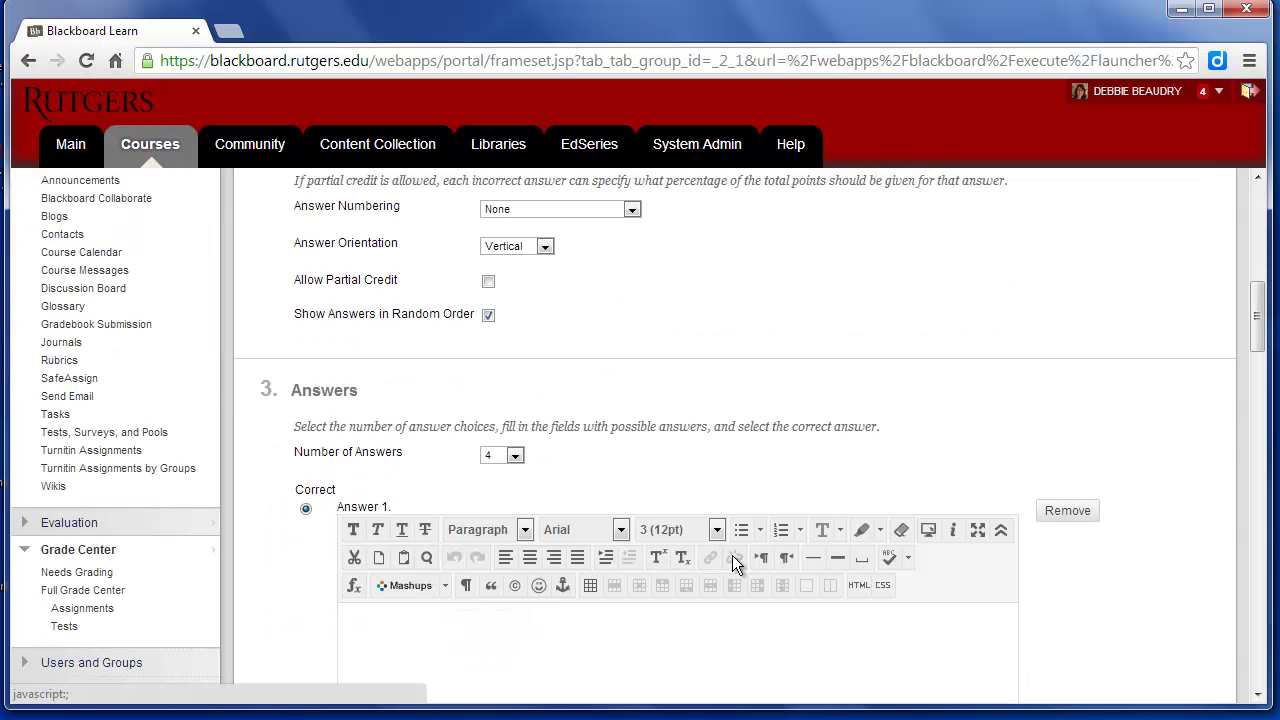
scroll(732, 555, down, 6)
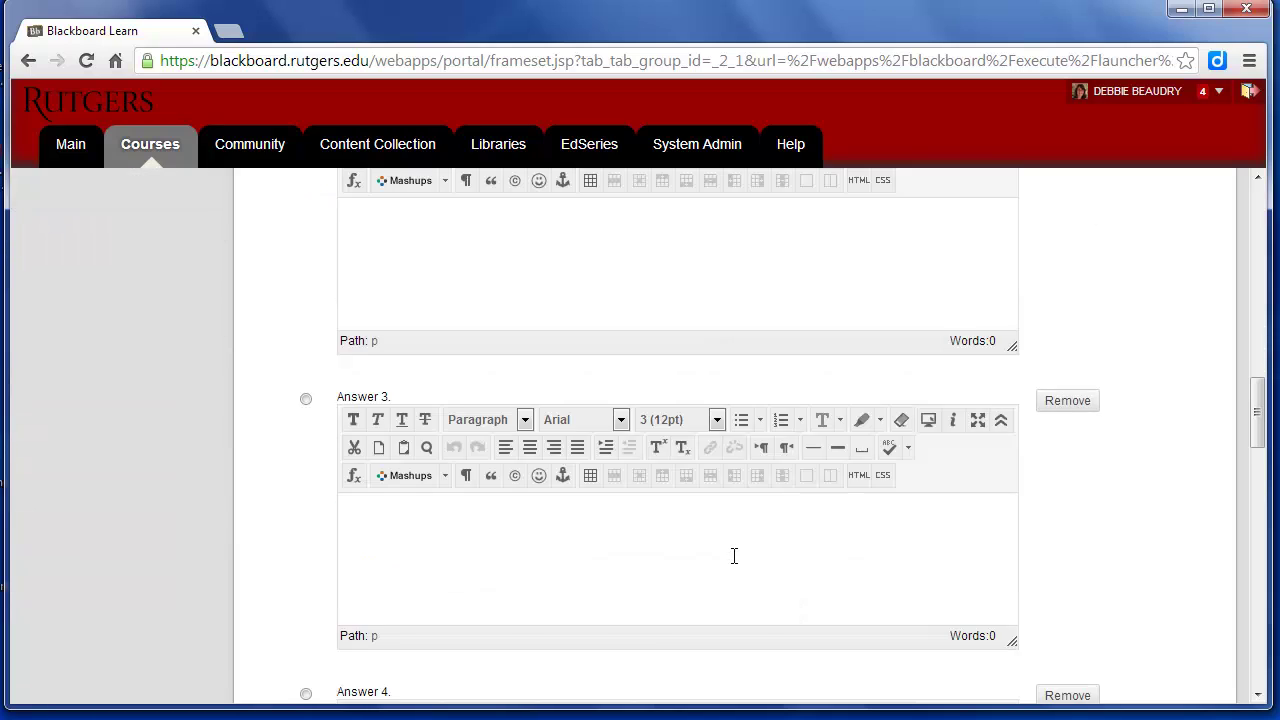
scroll(732, 555, up, 3)
scroll(732, 555, up, 4)
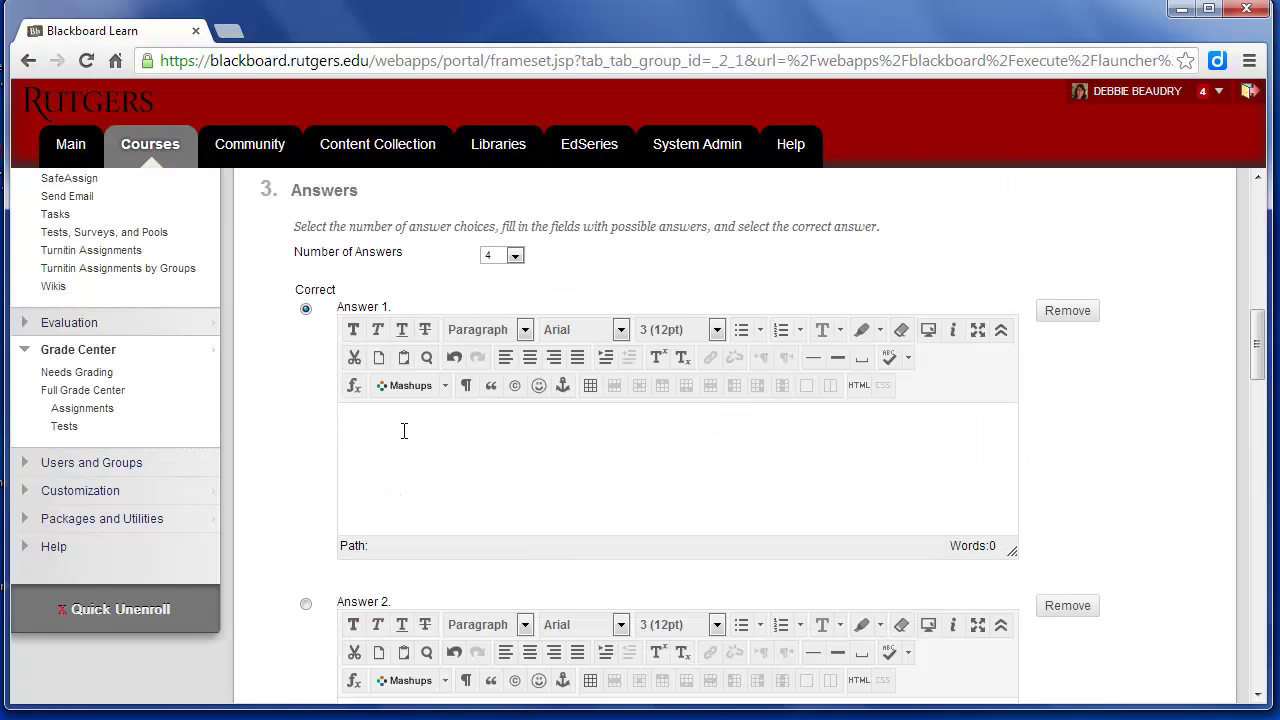
text(Every 3 years)
scroll(404, 430, down, 2)
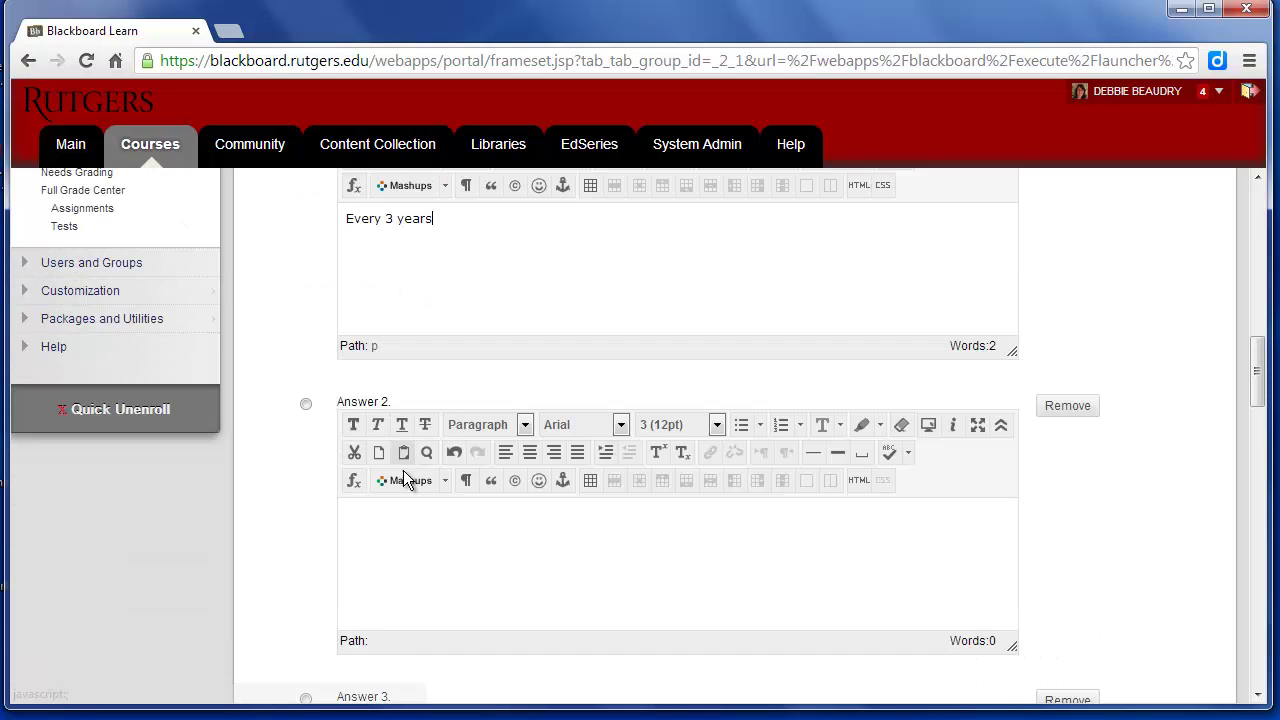
click(389, 510)
text(Every 4 years)
scroll(522, 552, down, 3)
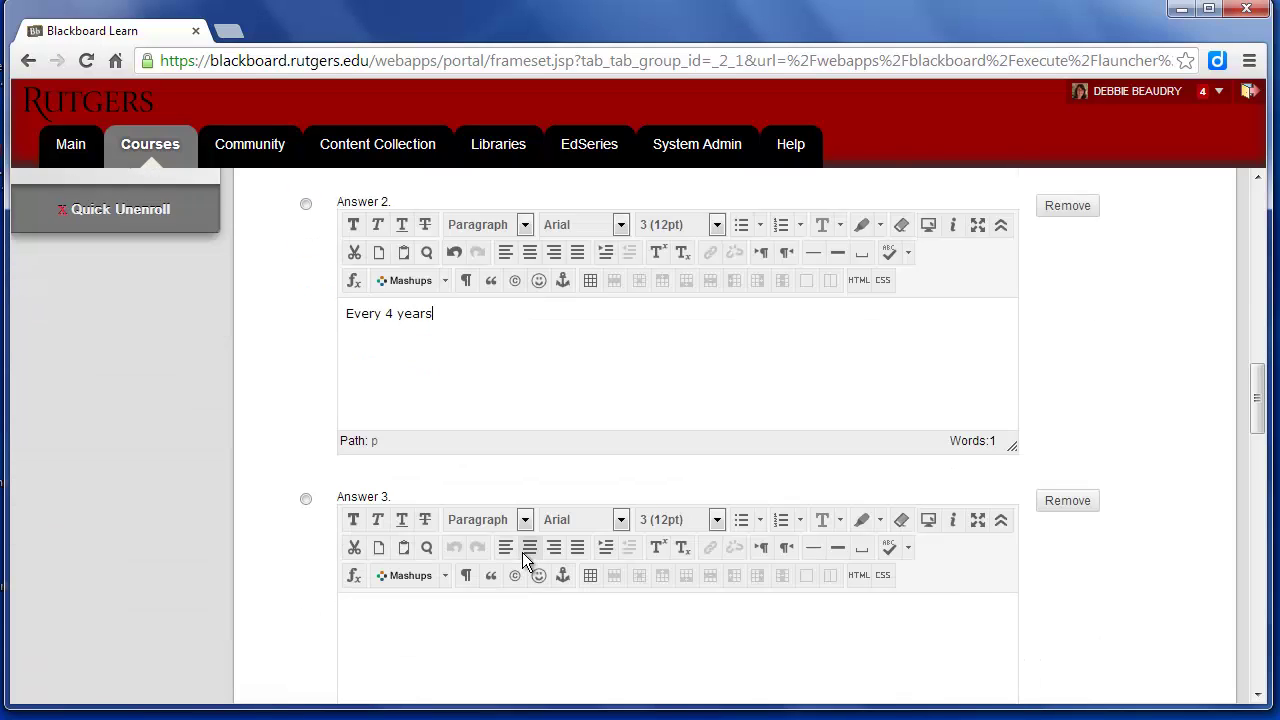
click(442, 533)
text(Every)
text(2 years)
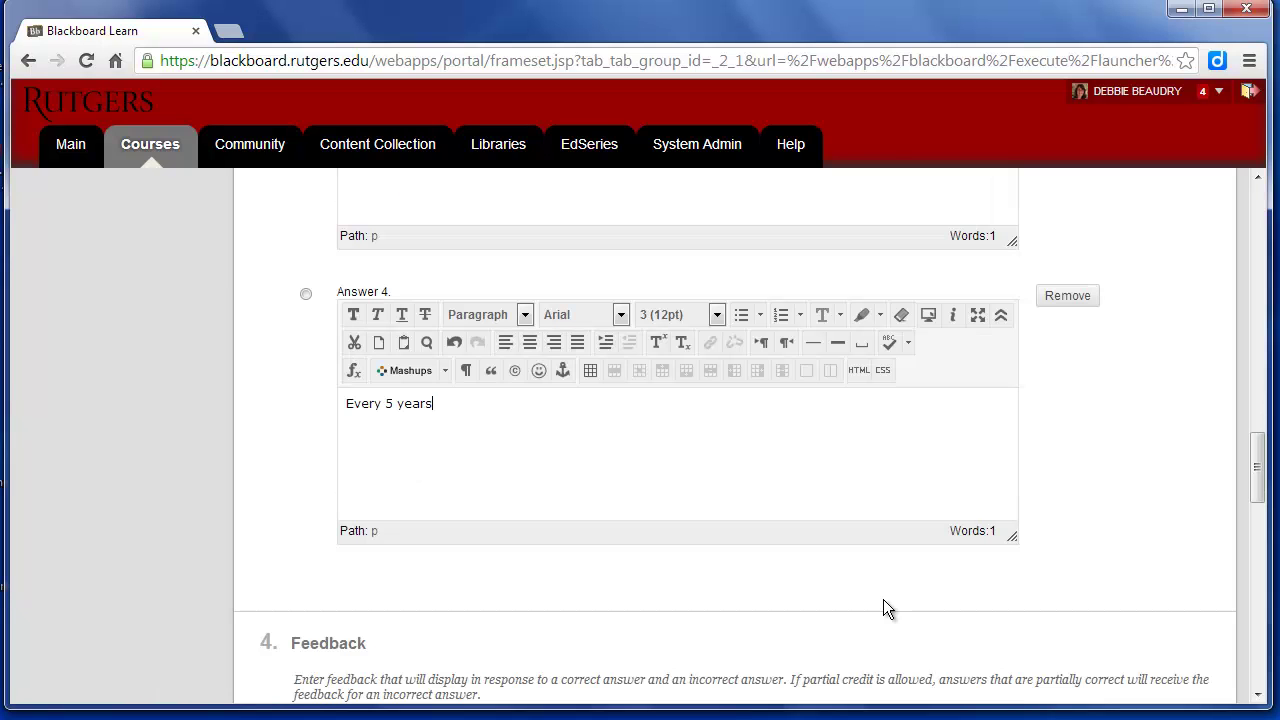
Step: Mark Answer 2, 'Every 4 years', as the correct answer
scroll(883, 599, up, 10)
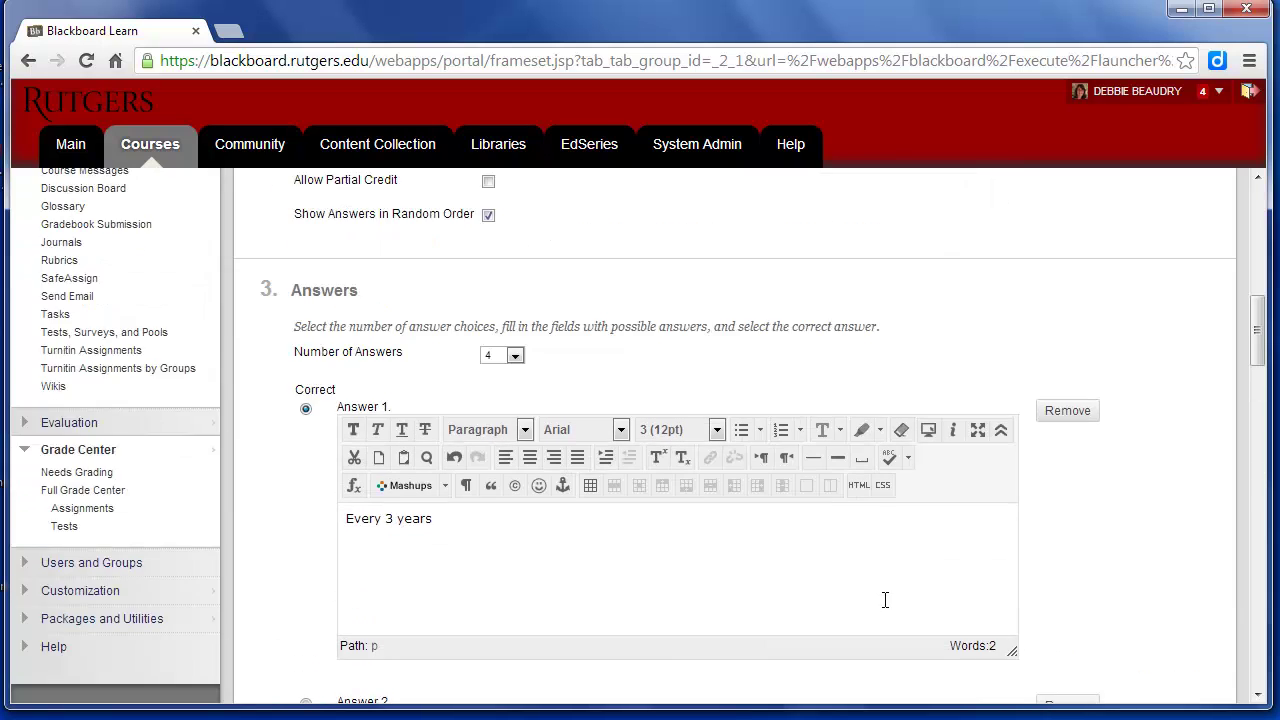
scroll(885, 599, down, 1)
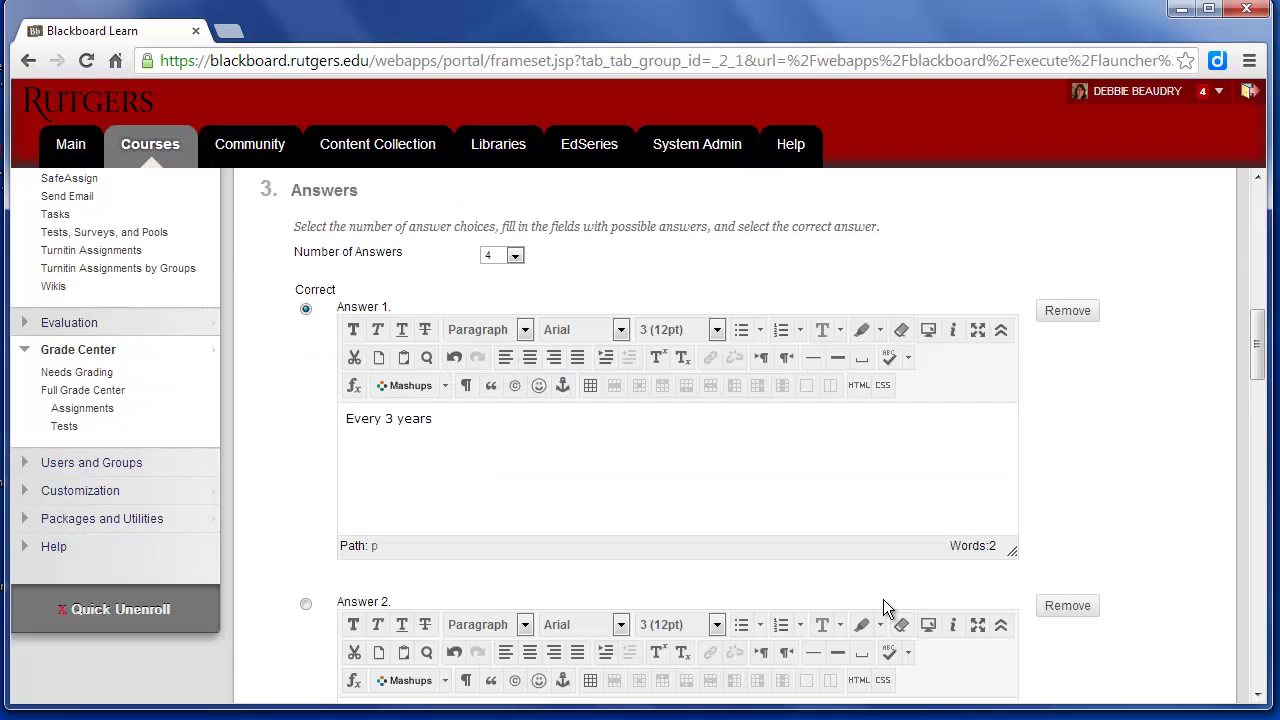
click(306, 604)
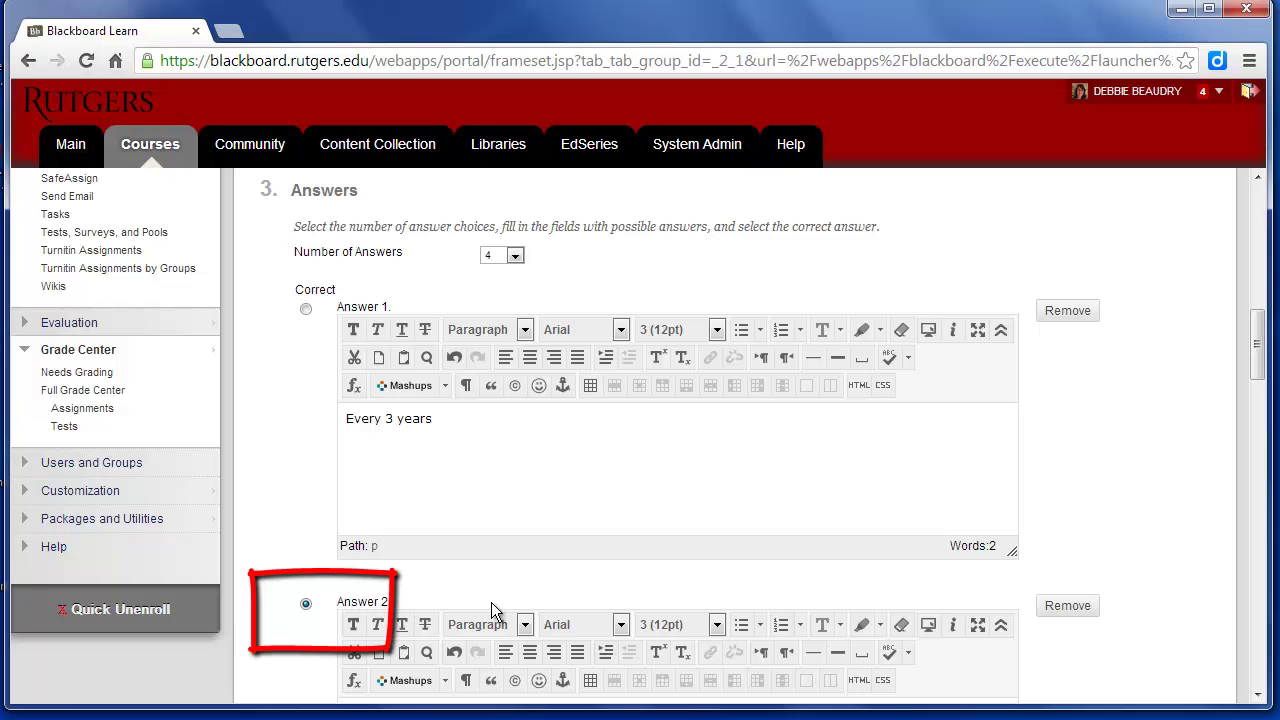
scroll(648, 584, down, 6)
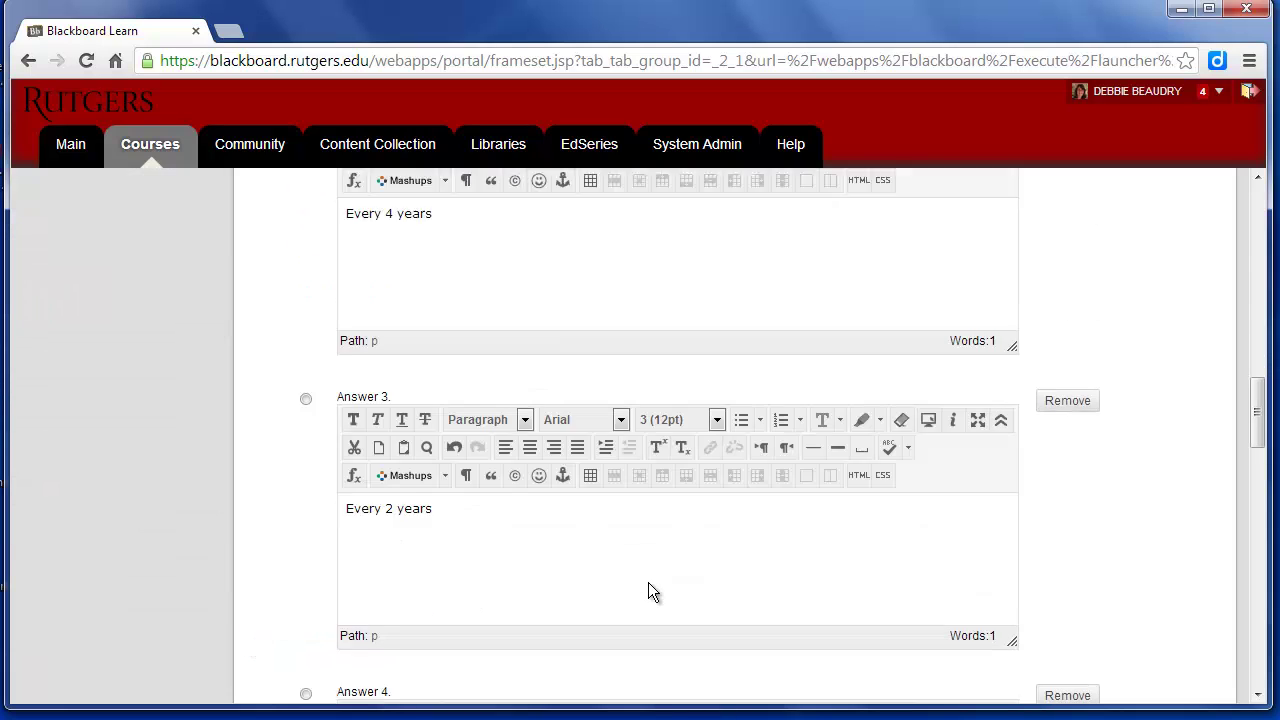
scroll(648, 584, down, 10)
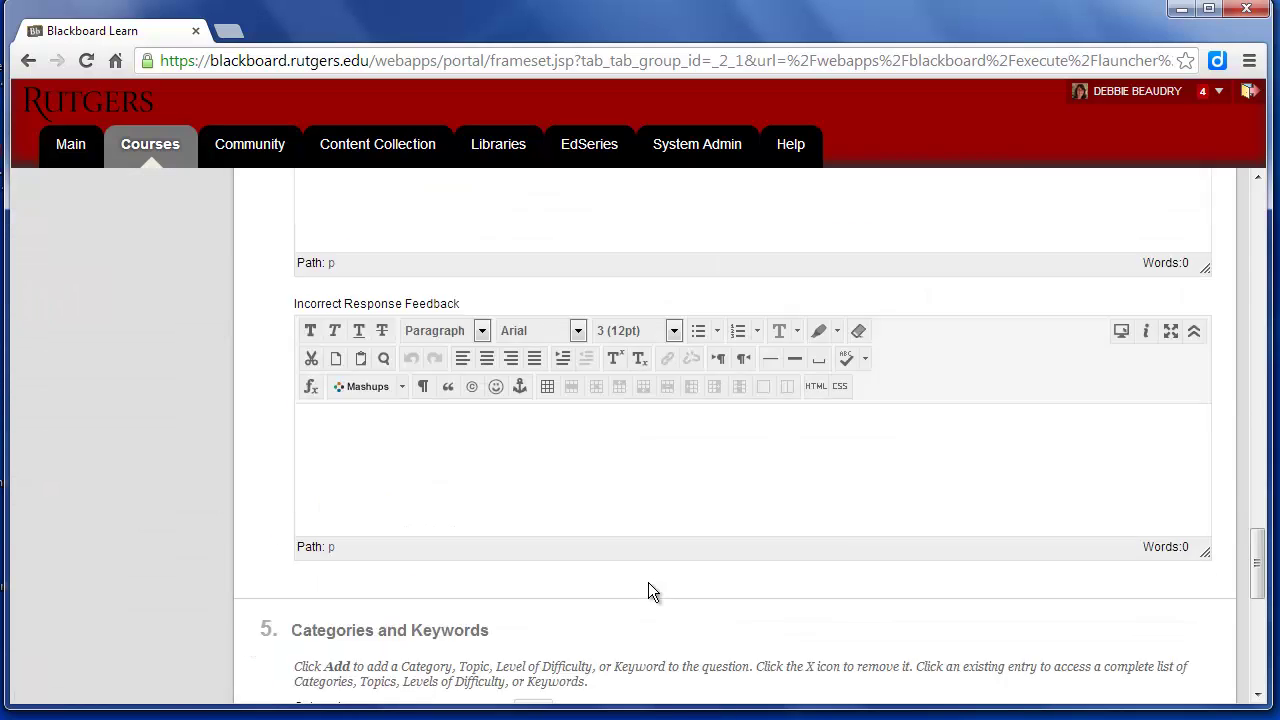
scroll(648, 582, down, 6)
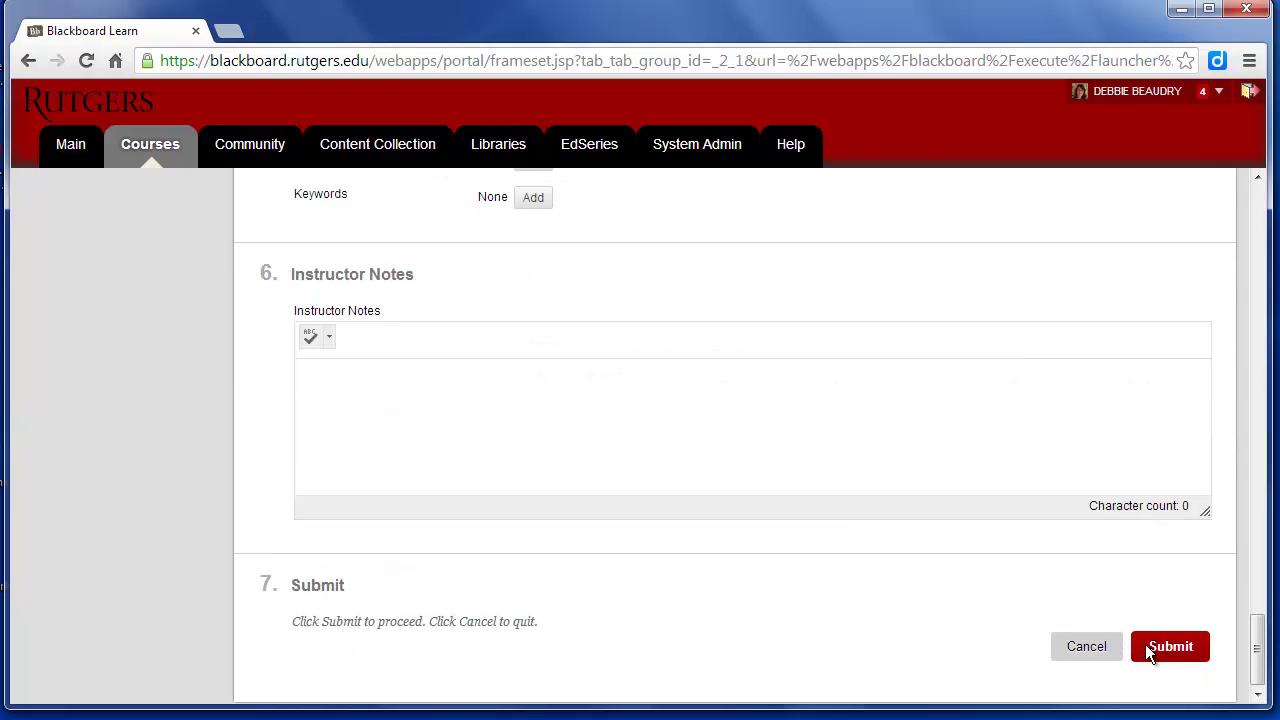
Step: Save the presidential elections question and change its value from 10 points to 5
click(1150, 647)
scroll(793, 585, down, 2)
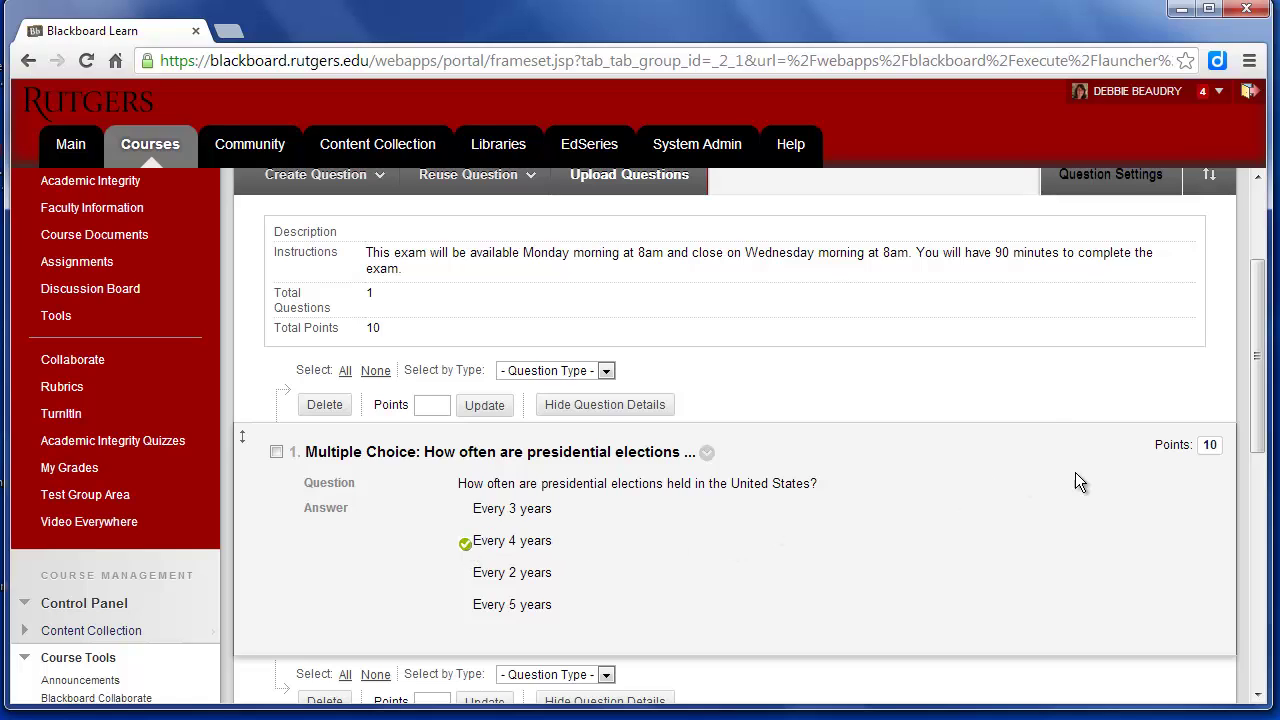
click(1210, 447)
key(BackSpace)
key(BackSpace)
text(5)
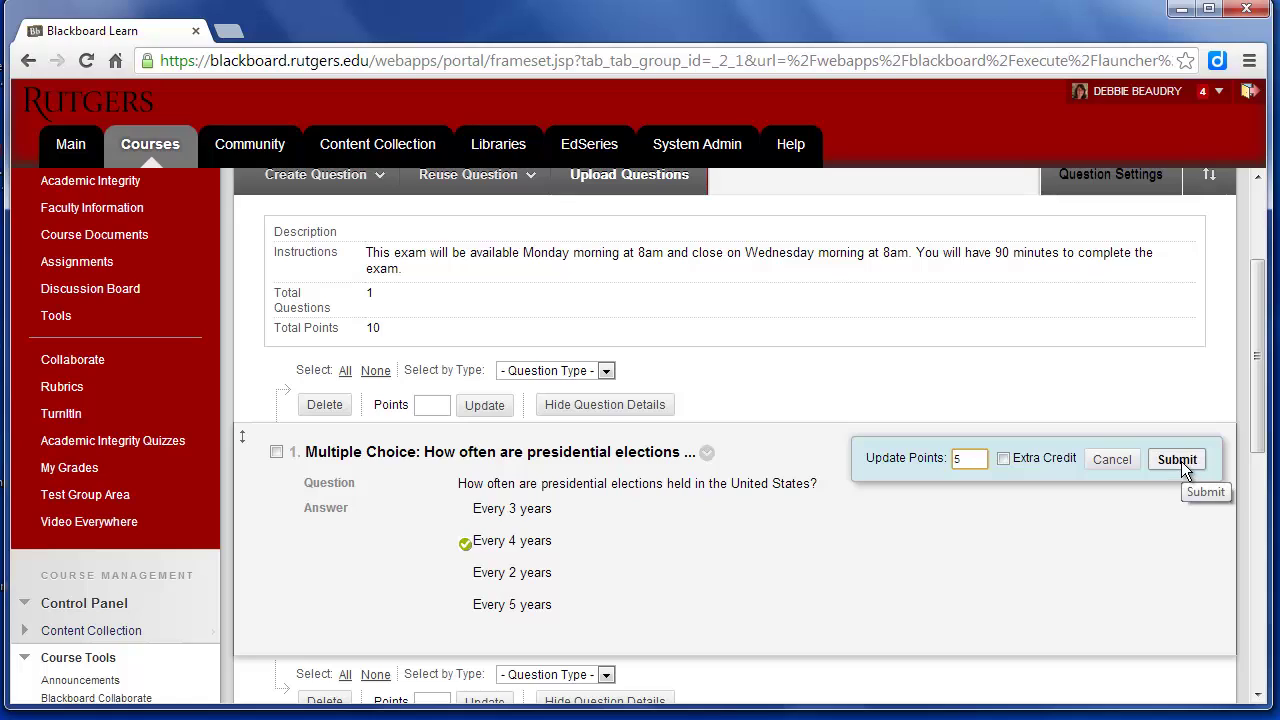
click(1181, 461)
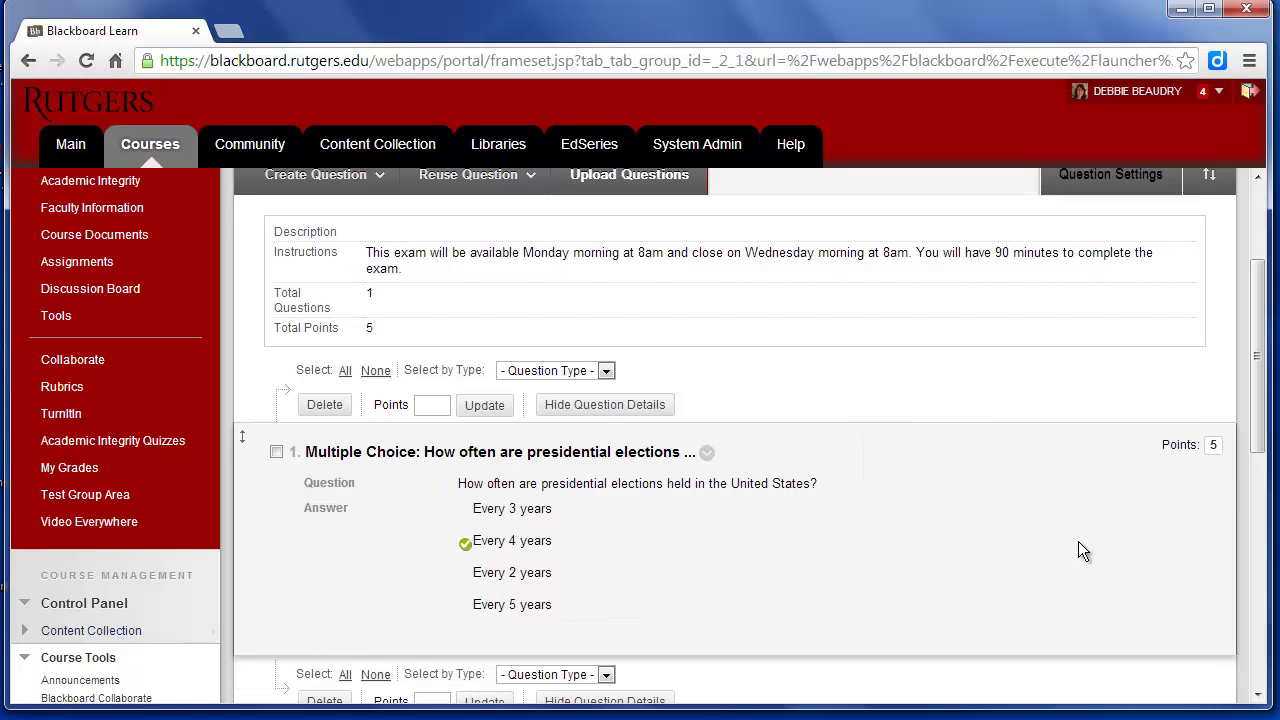
Step: Close the Mid-Term Exam canvas back to the tests list and go to Assignments
scroll(1078, 545, down, 3)
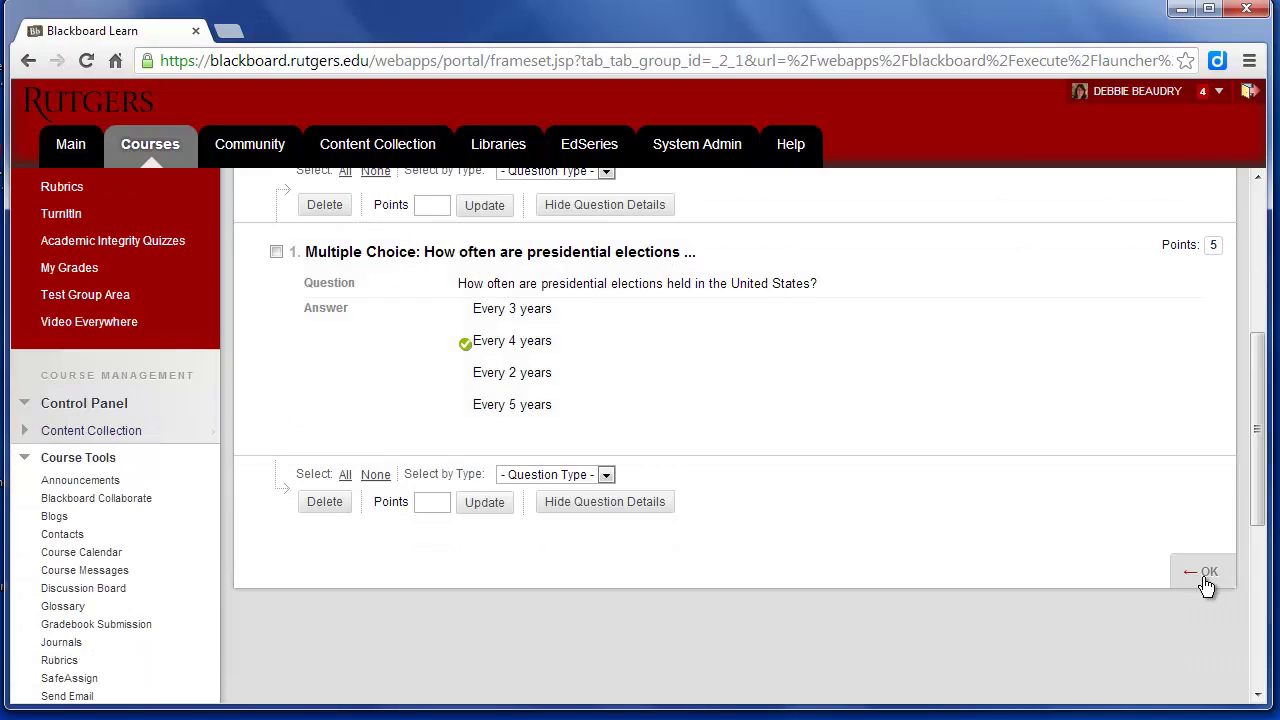
click(1206, 582)
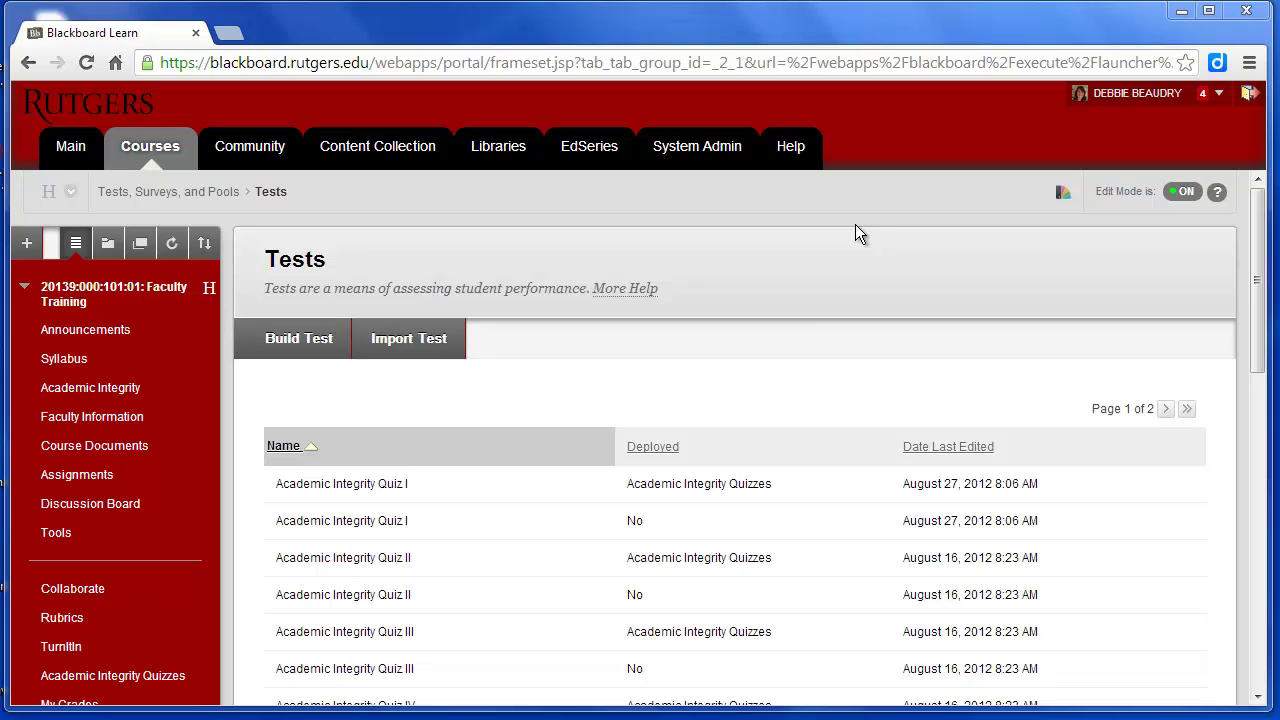
click(80, 475)
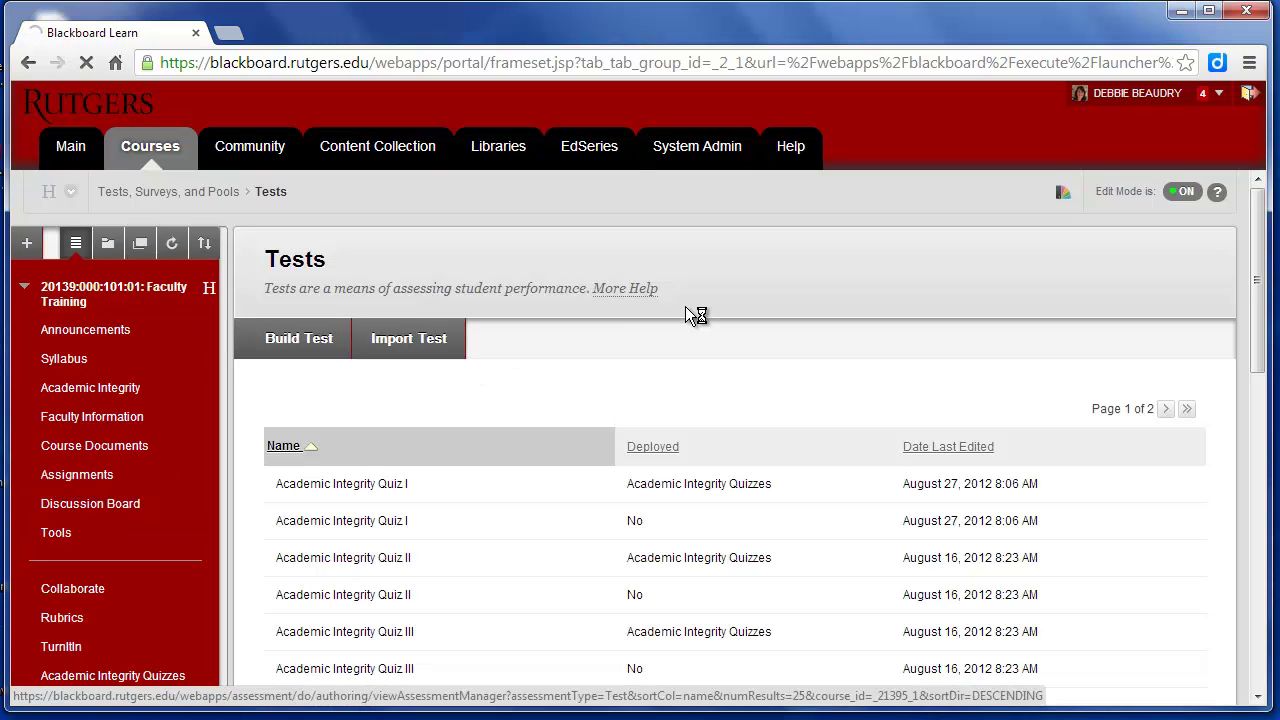
Step: Deploy the existing Mid-Term Exam test into Assignments through Assessments > Test
click(725, 311)
click(423, 311)
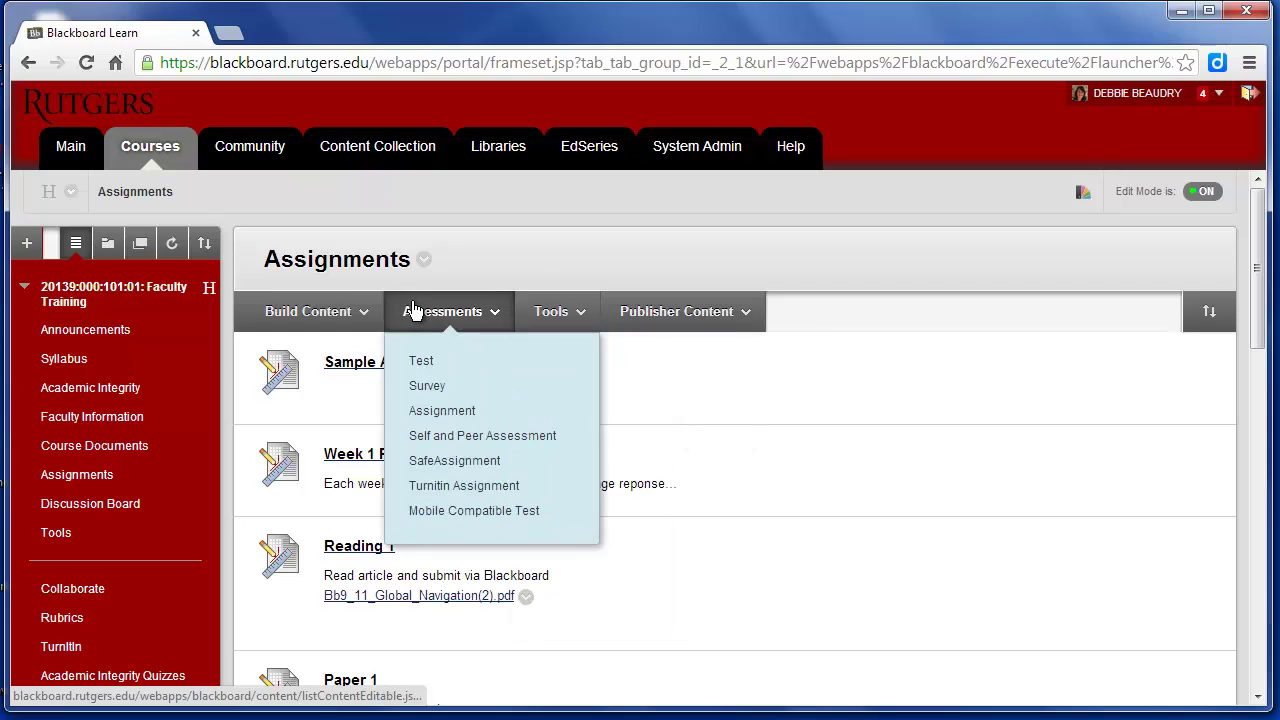
click(421, 361)
scroll(707, 489, down, 1)
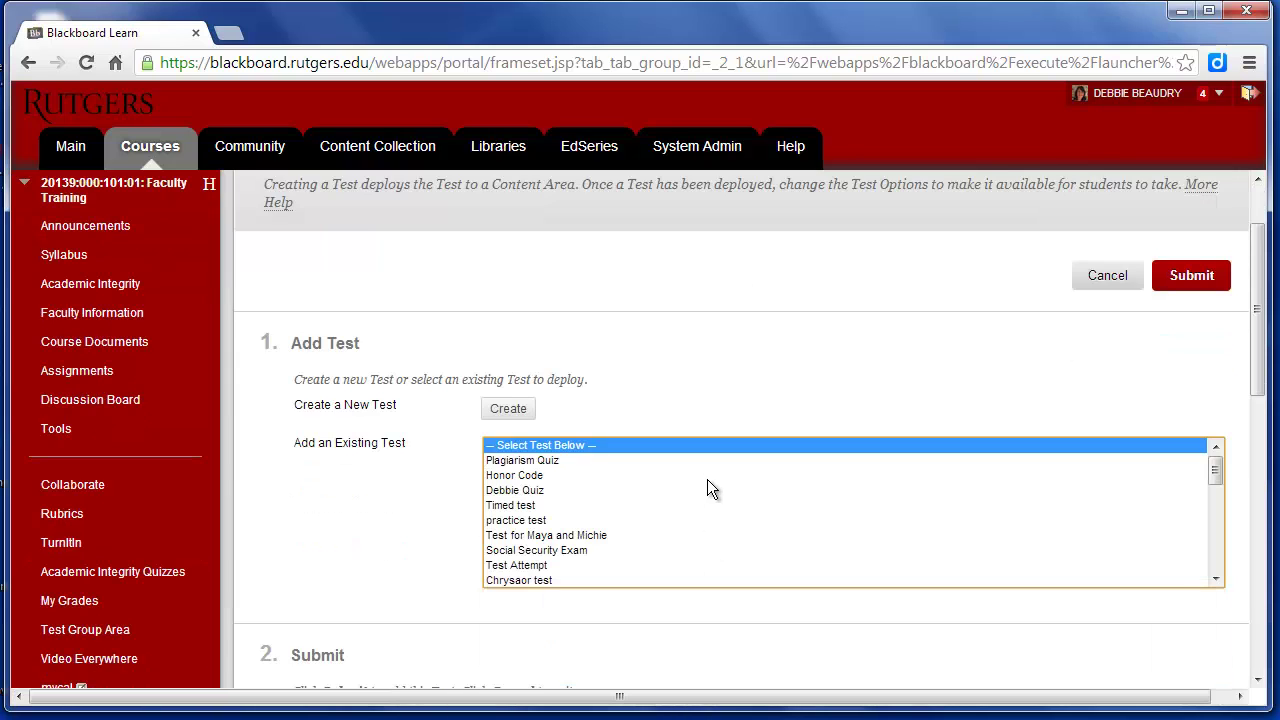
scroll(760, 500, down, 6)
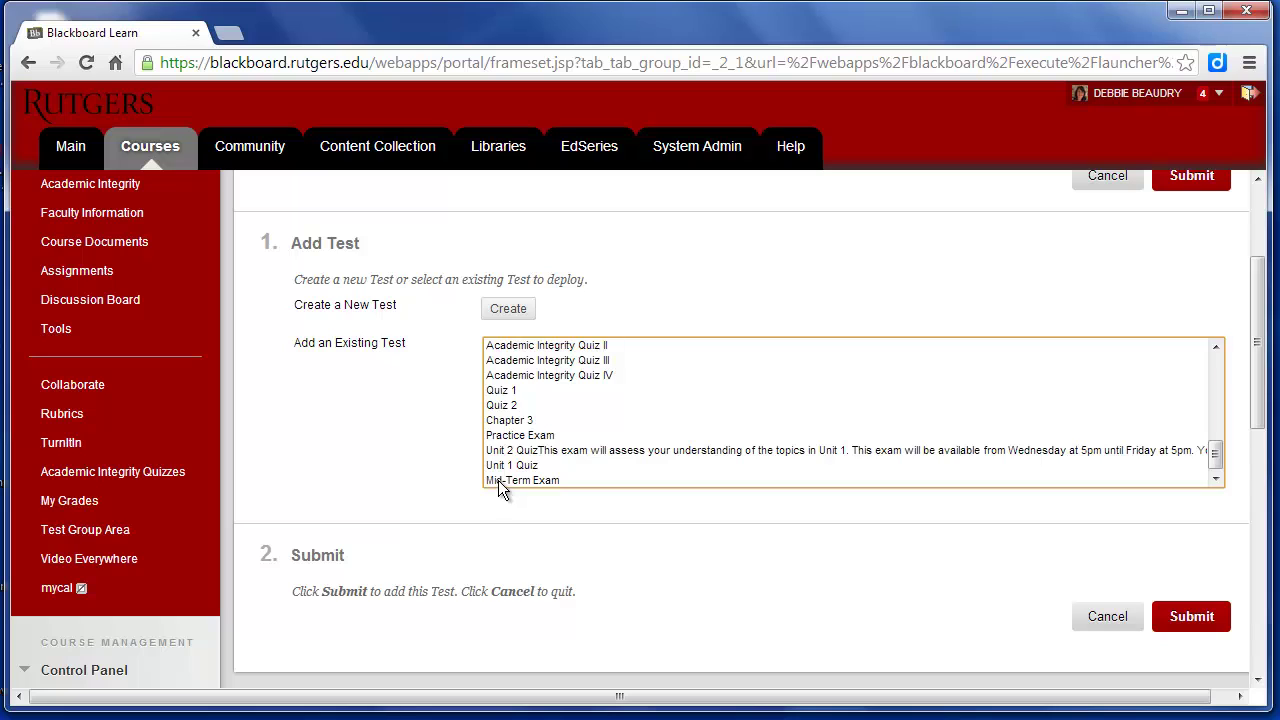
click(498, 480)
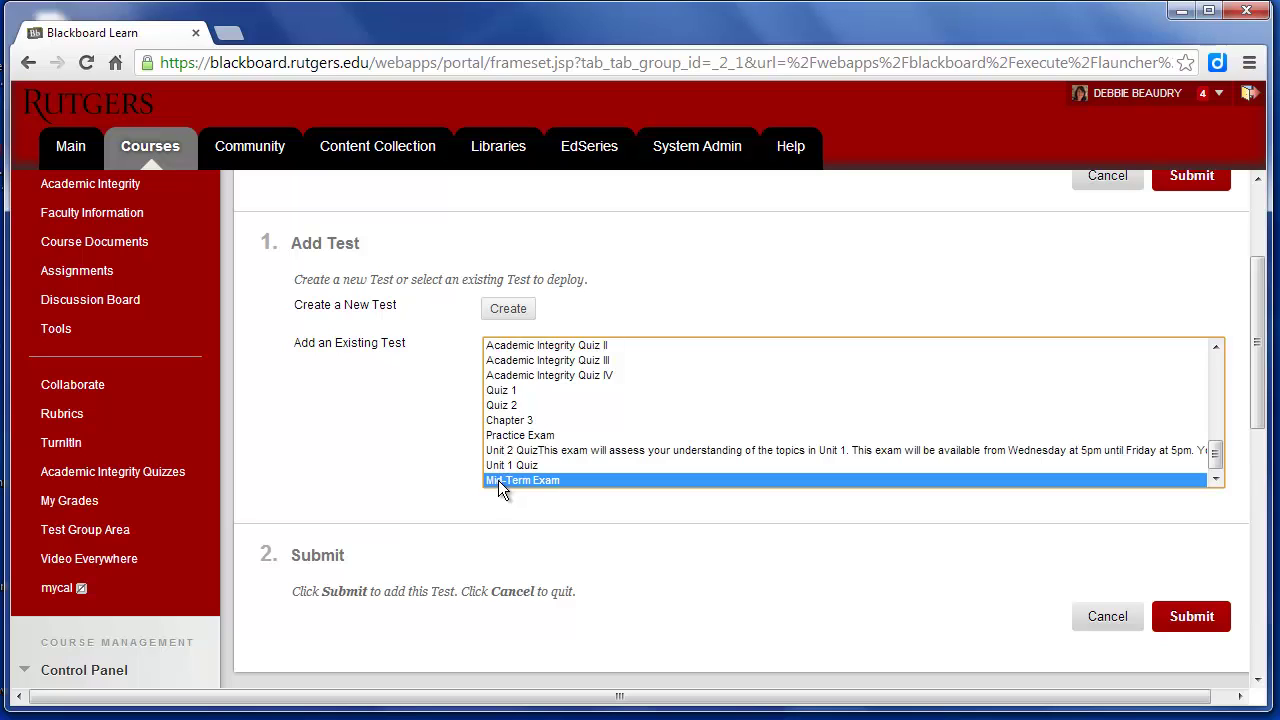
click(1177, 613)
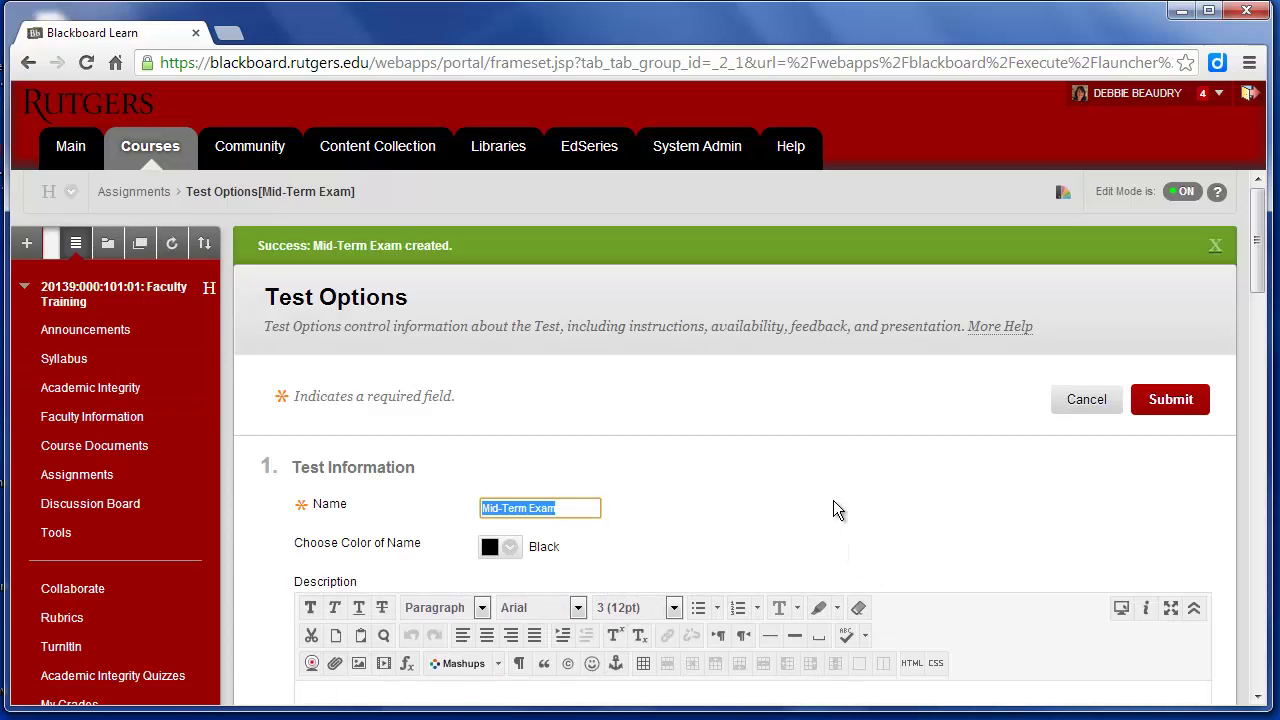
Step: Set Open Test in New Window to Yes and Make the Link Available to Yes
scroll(823, 500, down, 2)
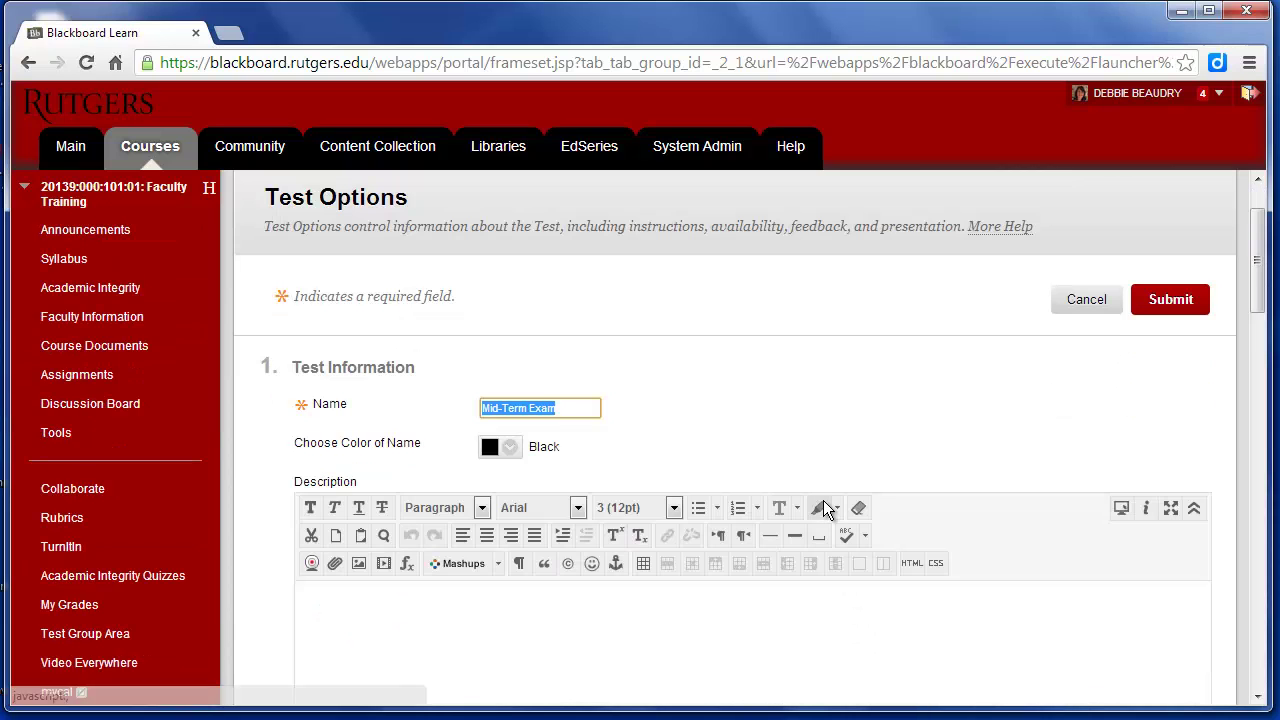
scroll(709, 519, down, 2)
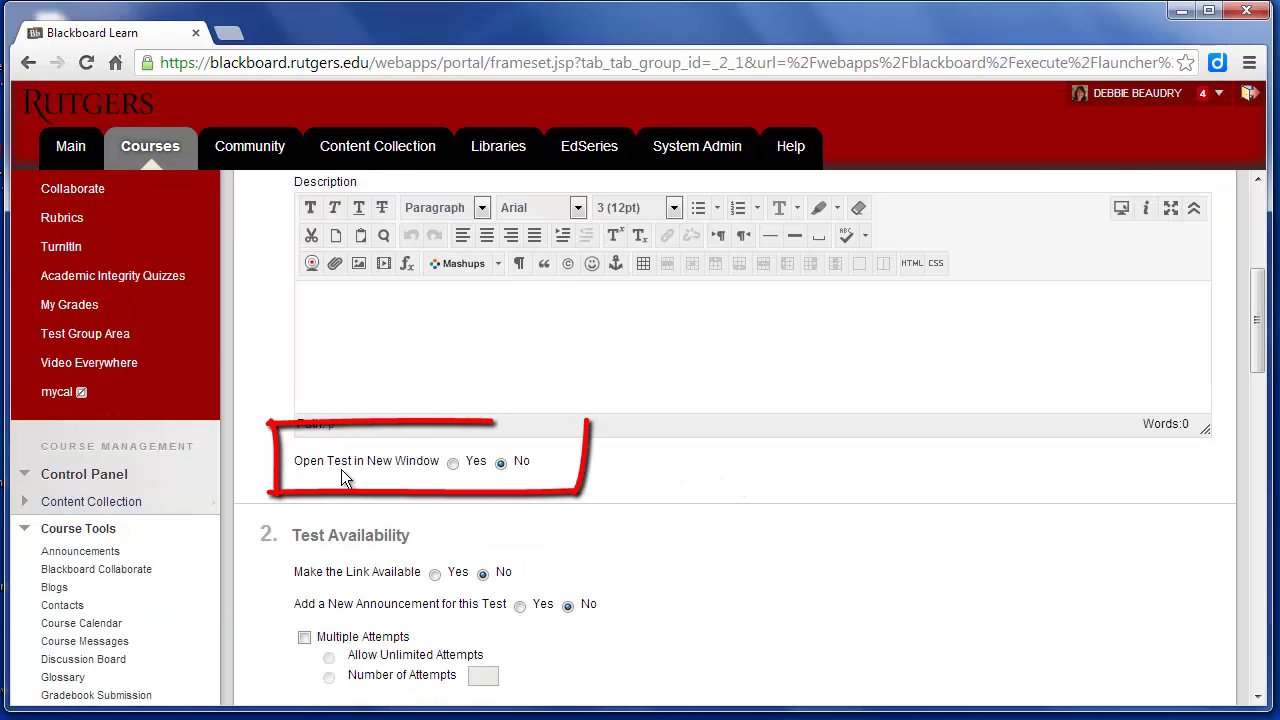
click(452, 463)
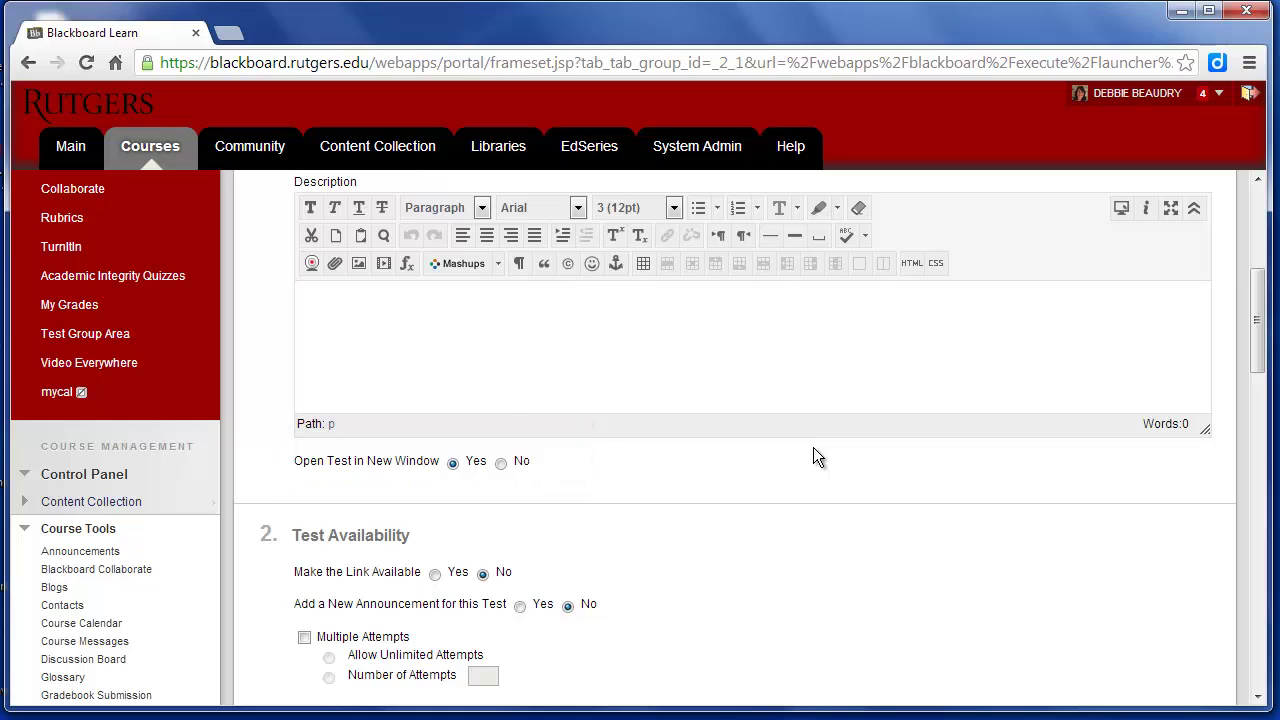
scroll(813, 457, down, 2)
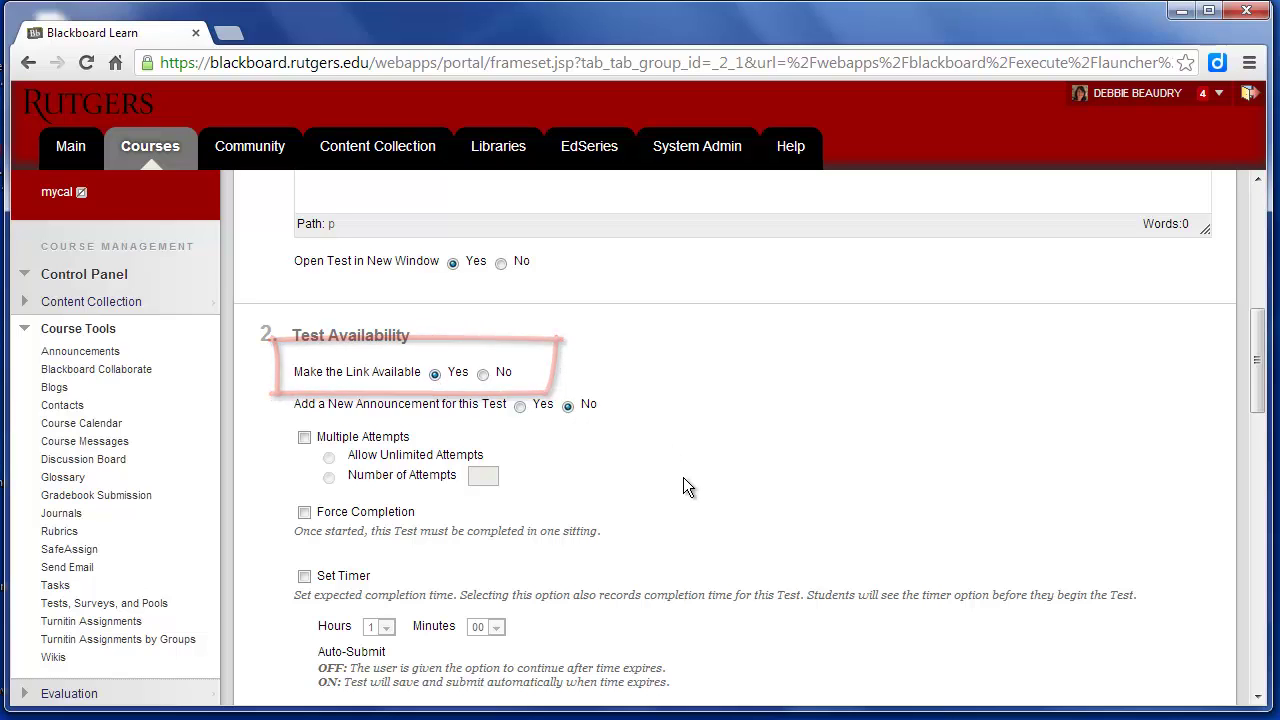
scroll(683, 477, down, 1)
Step: Turn on Set Timer with 1 hour and 30 minutes
scroll(685, 477, down, 1)
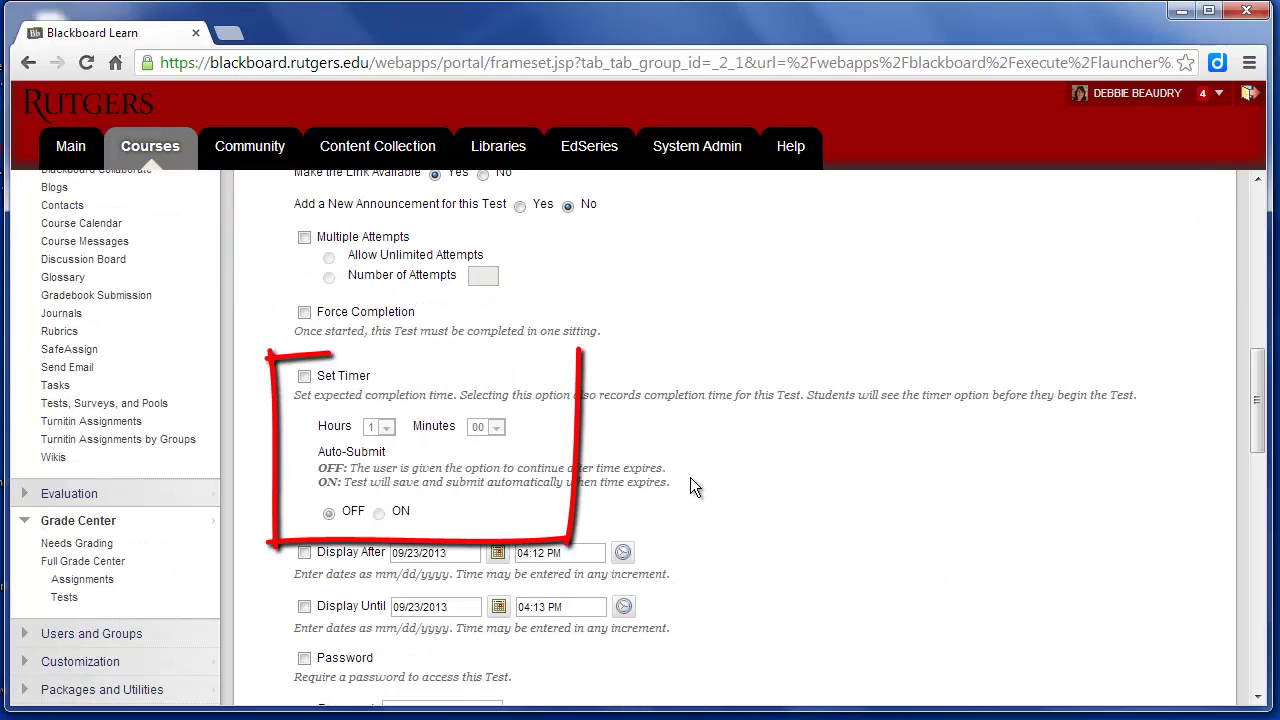
click(304, 377)
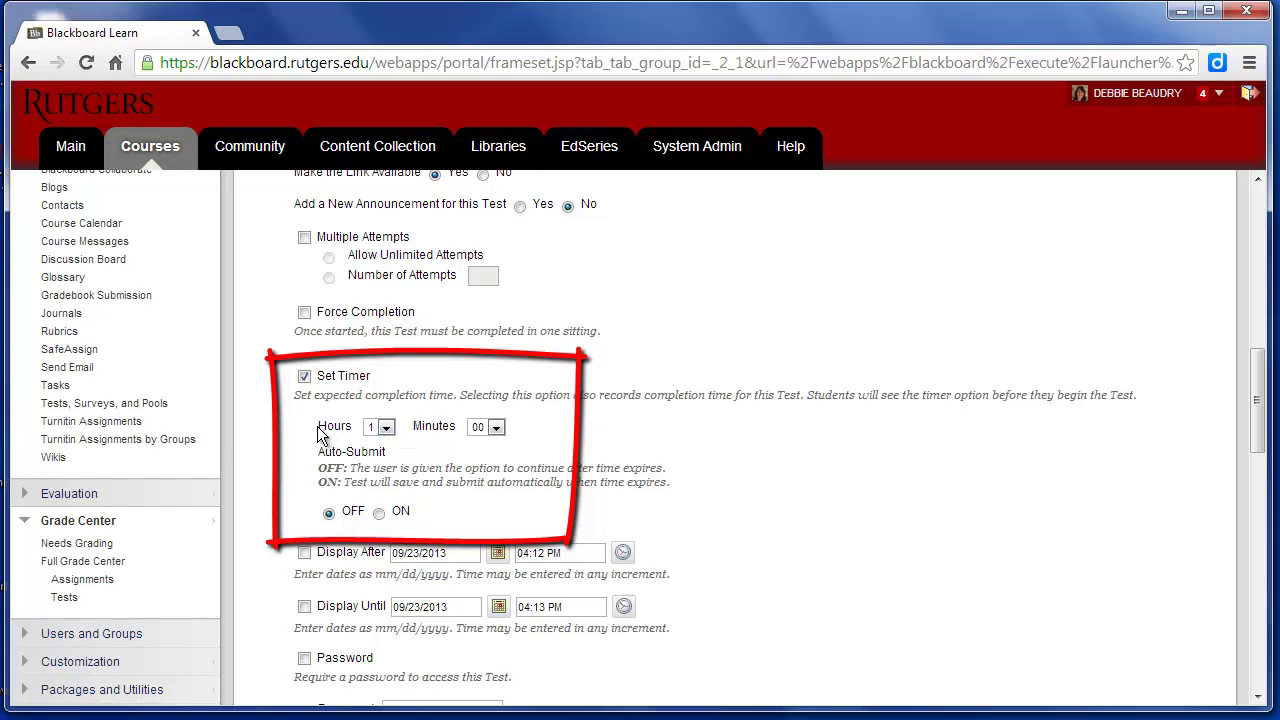
click(495, 427)
click(492, 528)
scroll(834, 525, down, 1)
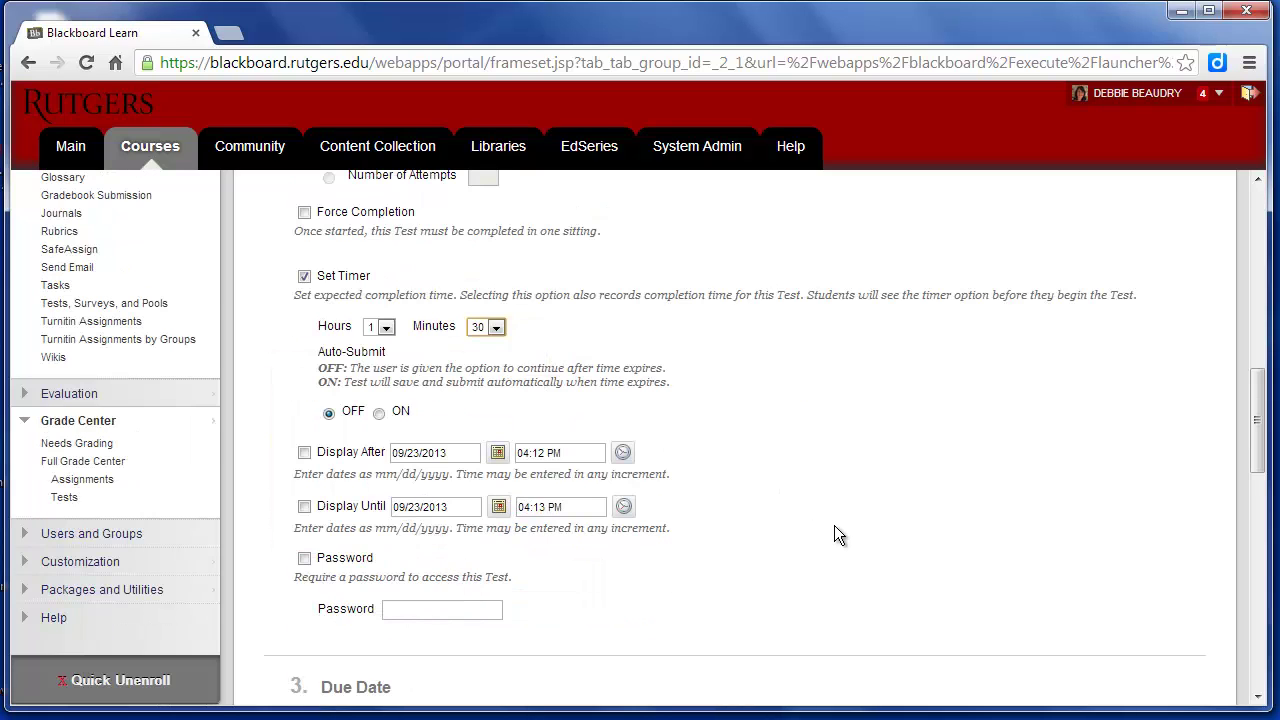
scroll(720, 457, down, 1)
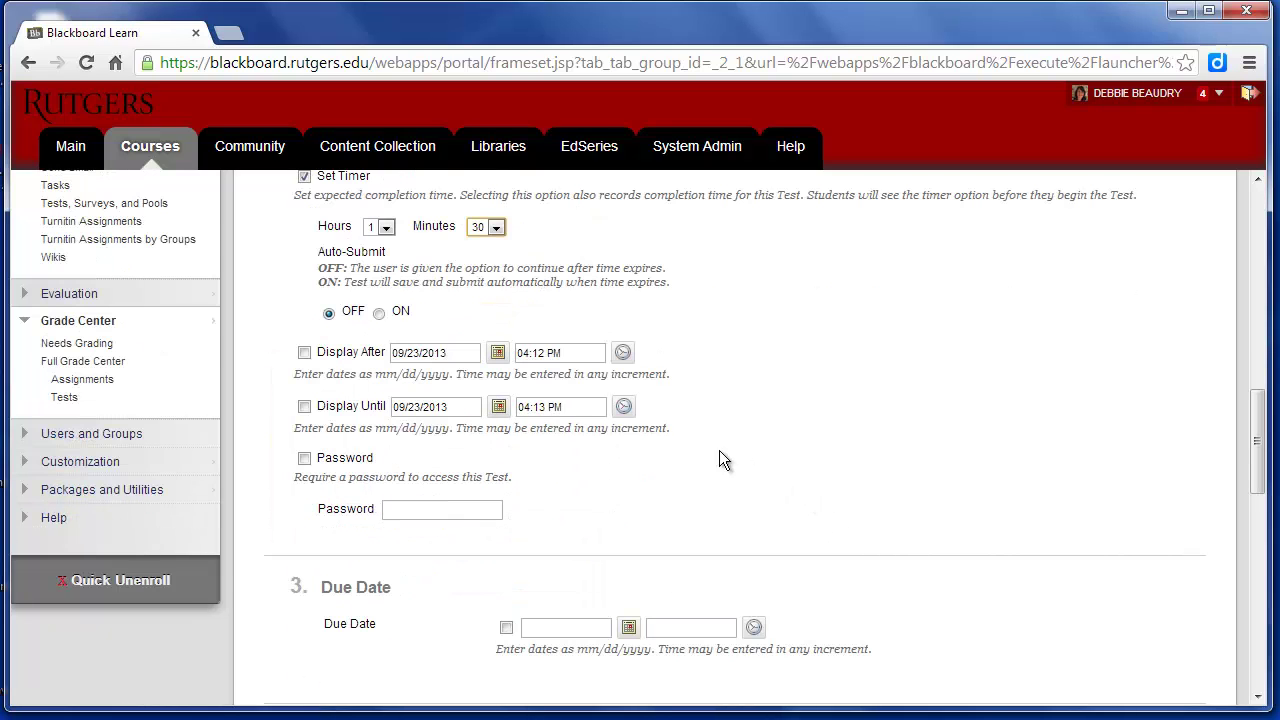
Step: Set the test's Display After date to 10/14/2013 at 08:00 AM
click(305, 357)
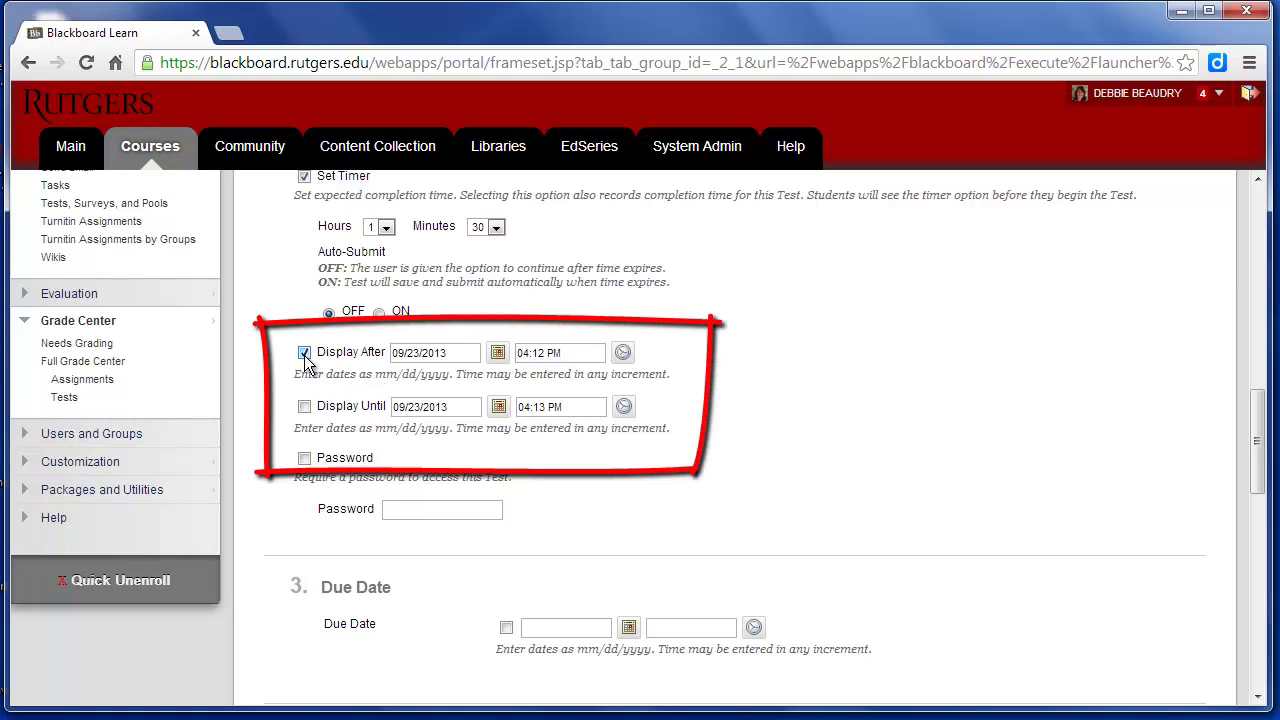
click(497, 354)
click(681, 373)
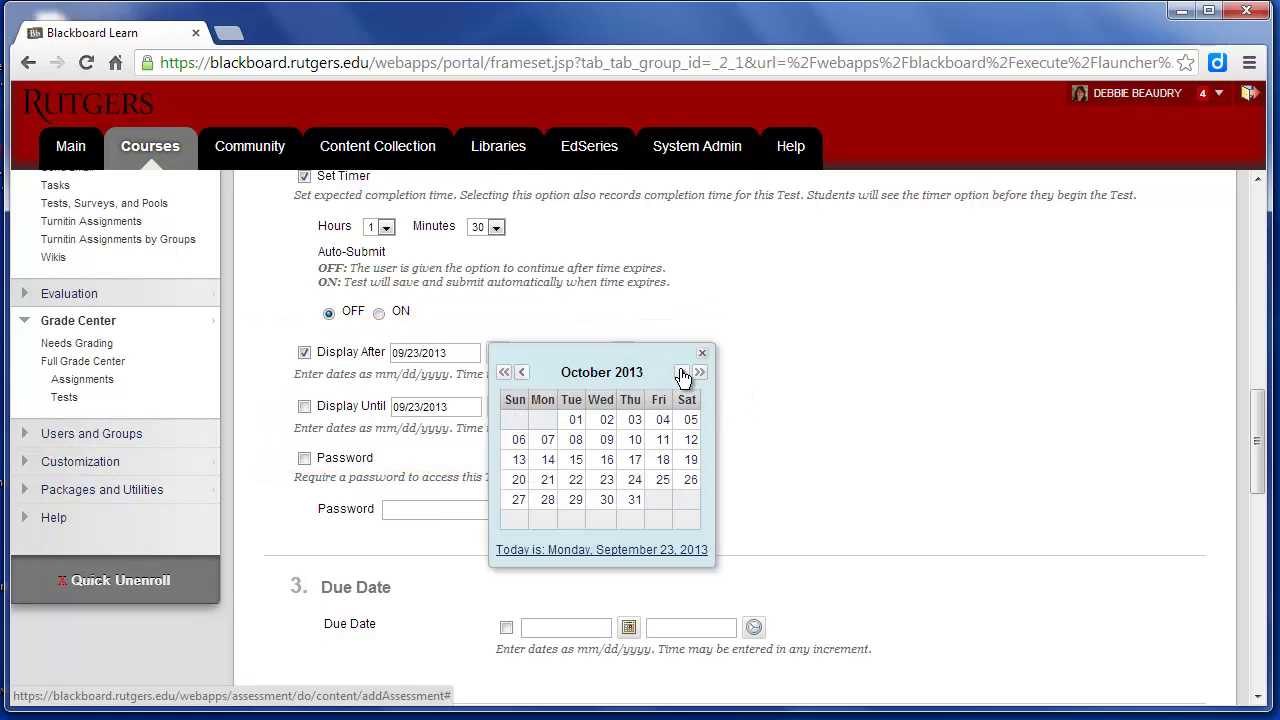
click(546, 462)
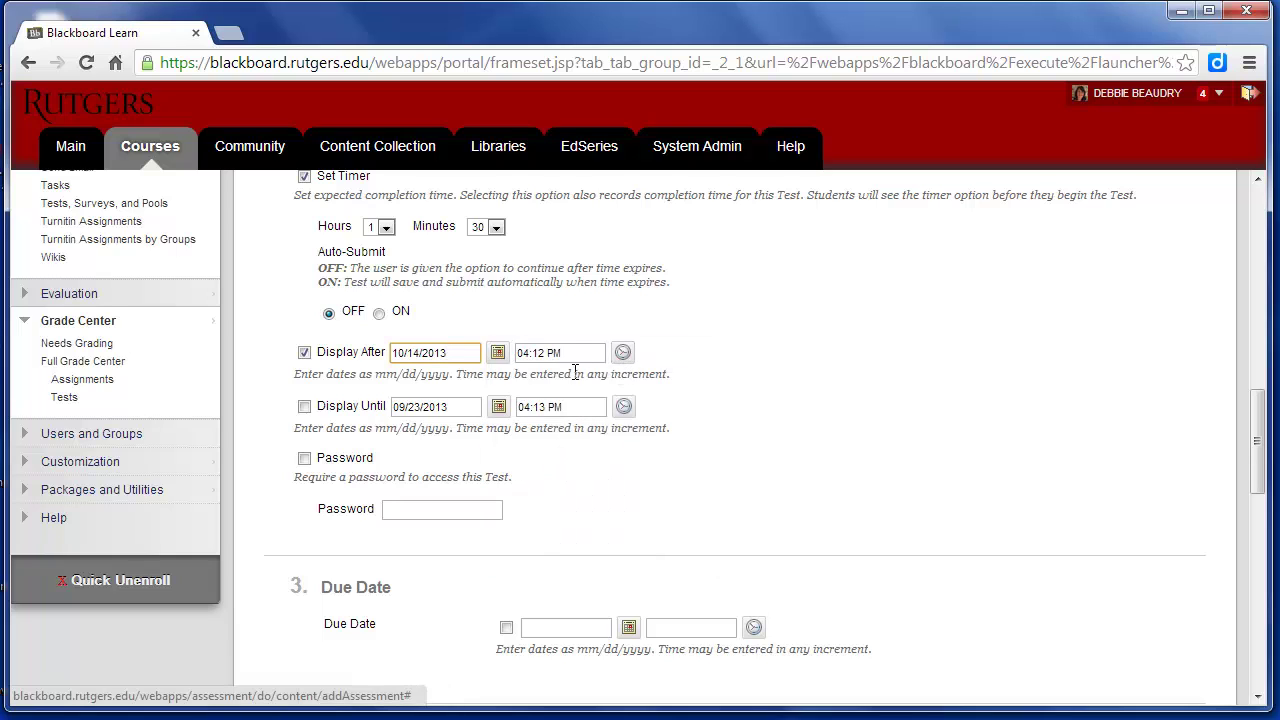
click(623, 353)
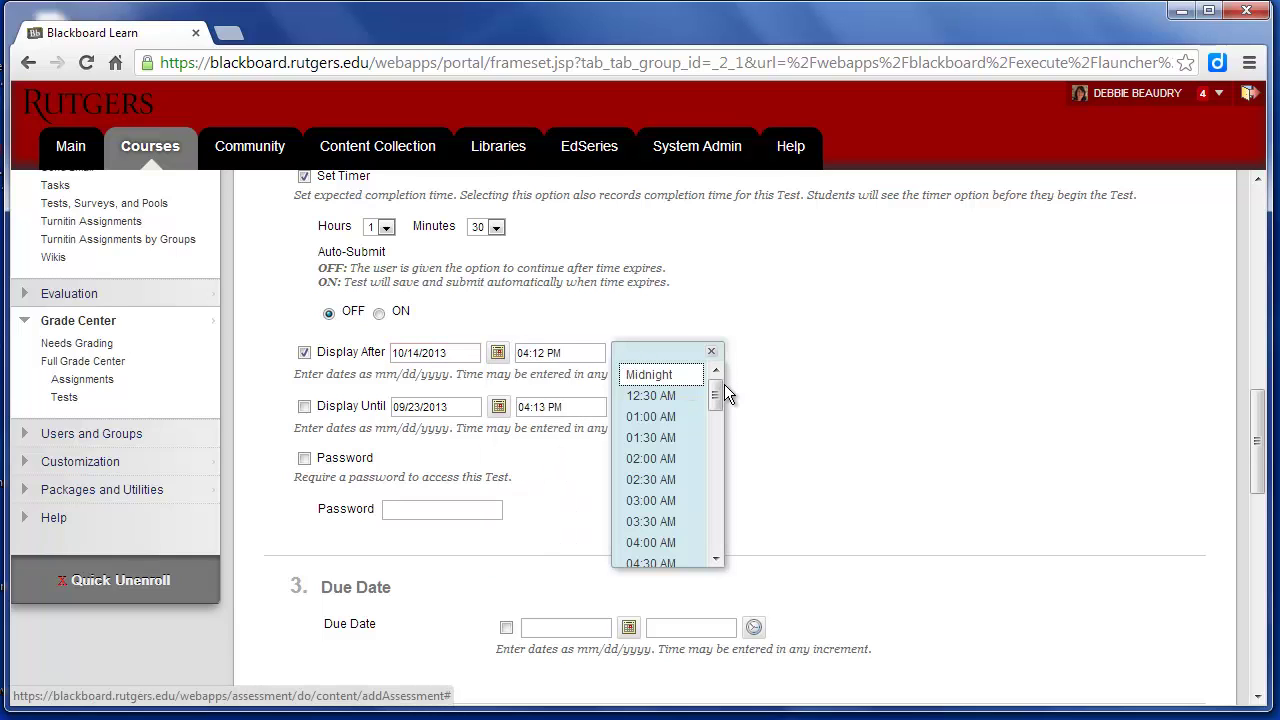
drag(724, 384, 715, 432)
click(658, 492)
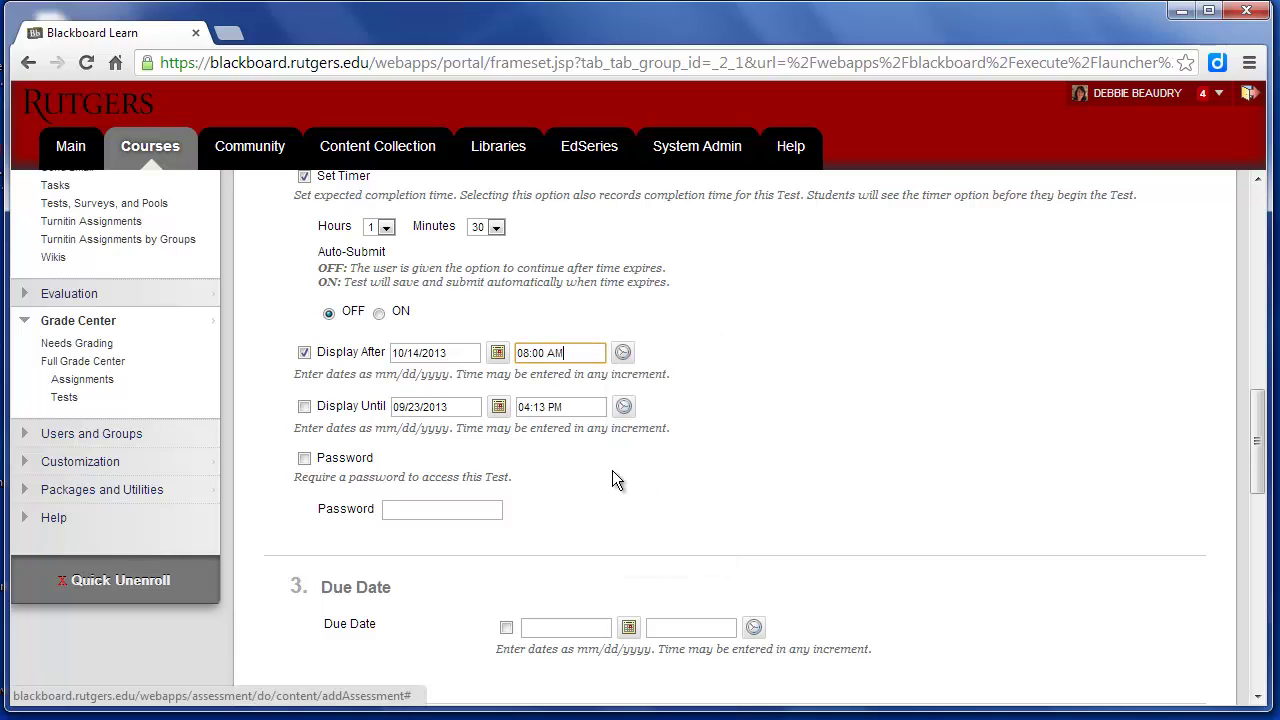
Step: Set the test's Display Until date to 10/16/2013 at 08:00 AM
click(304, 407)
click(498, 406)
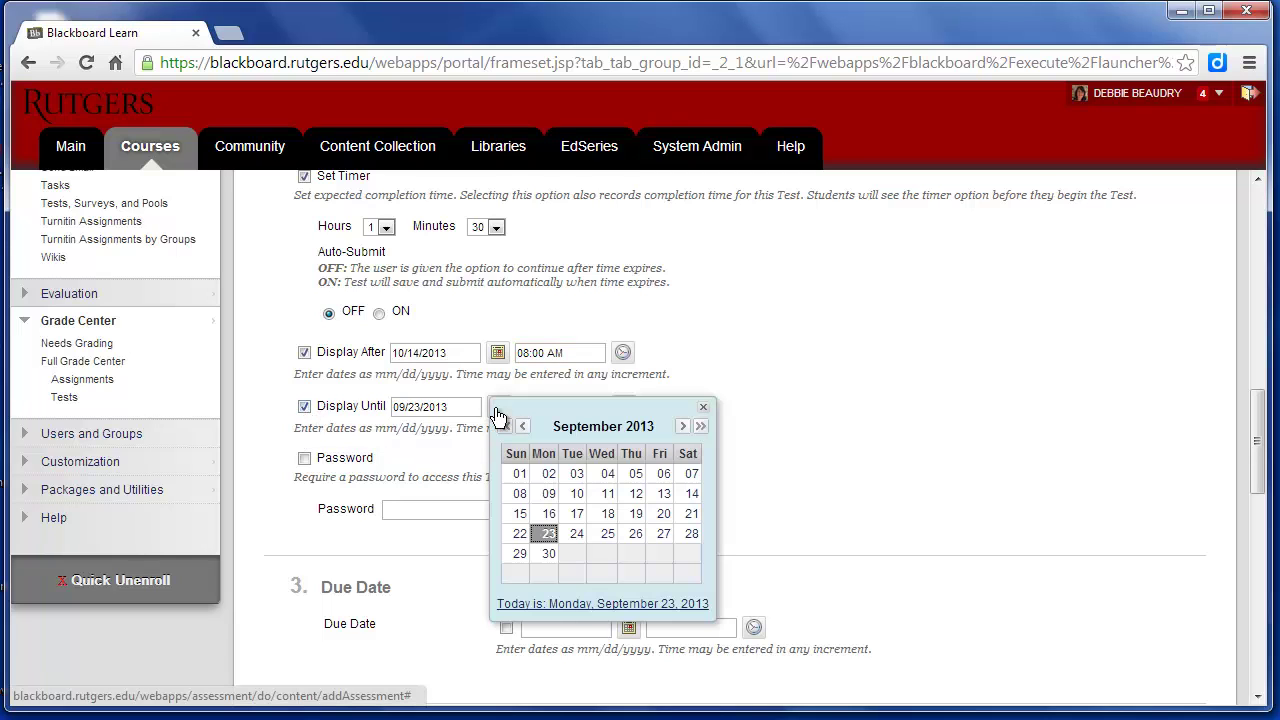
click(683, 426)
click(607, 513)
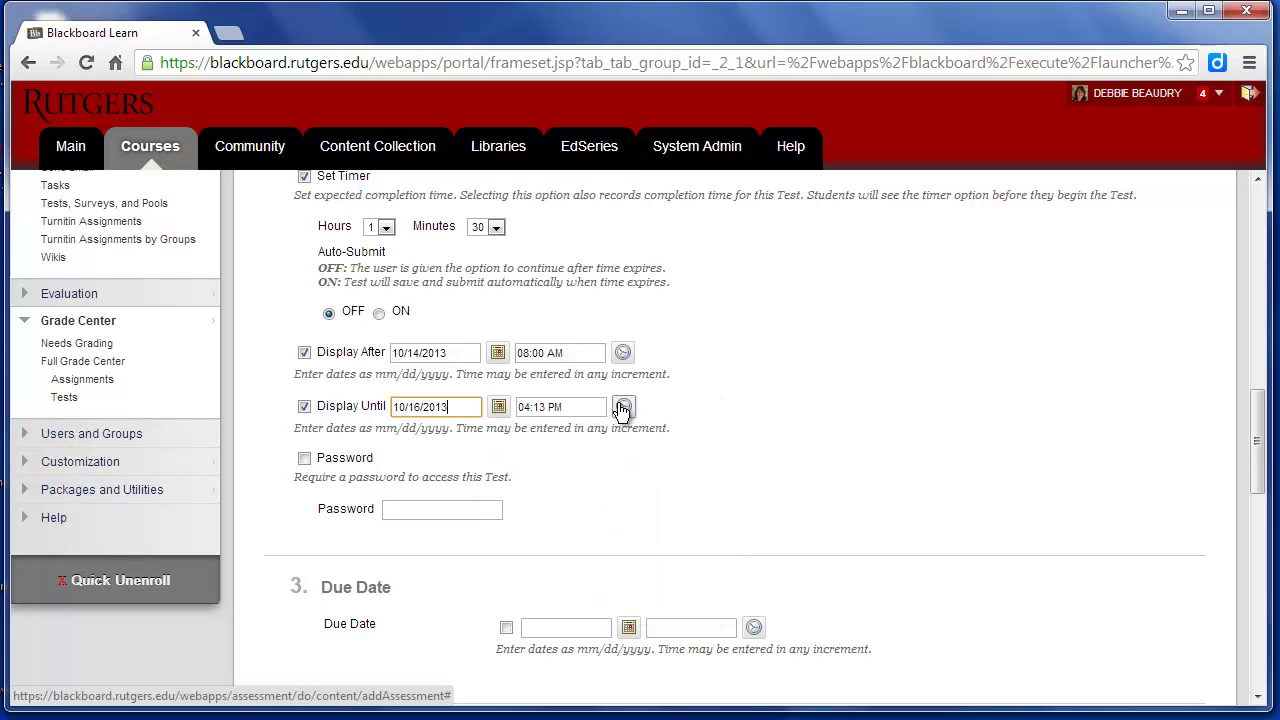
click(622, 406)
drag(713, 448, 711, 490)
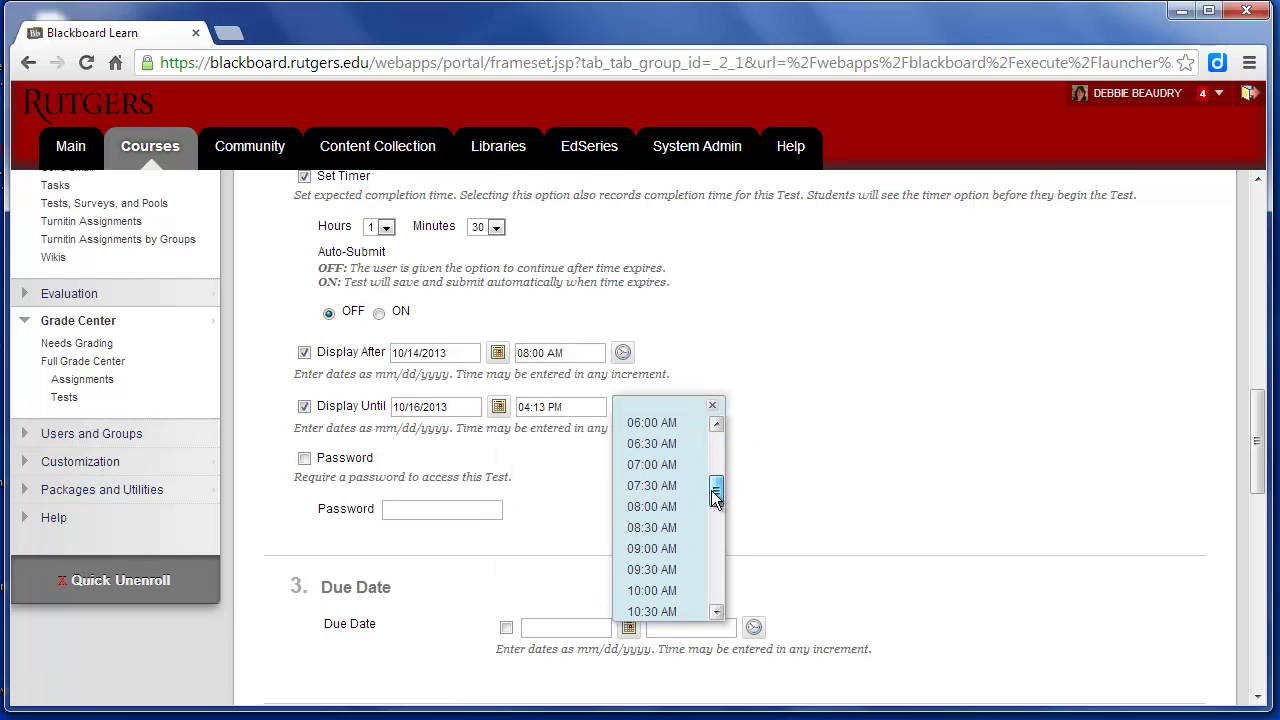
click(652, 508)
Step: Turn on Randomize Questions for the Mid-Term Exam and submit the test options
scroll(640, 525, down, 8)
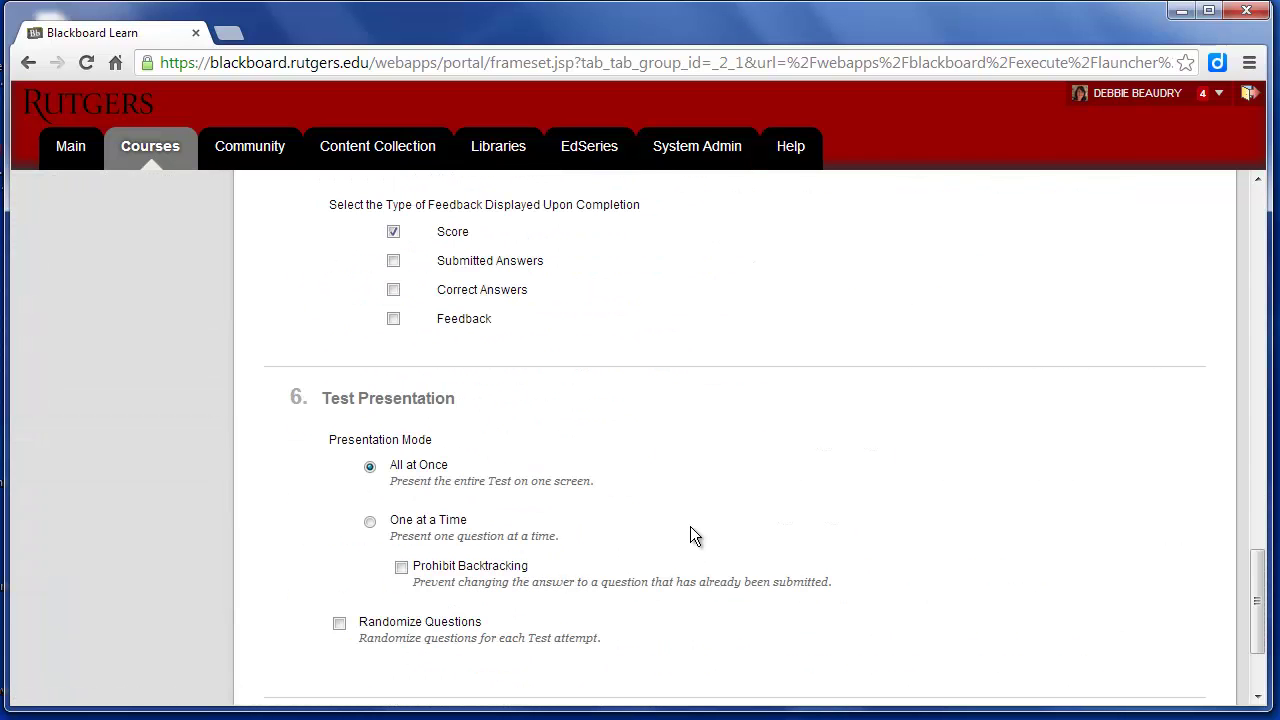
scroll(695, 536, down, 1)
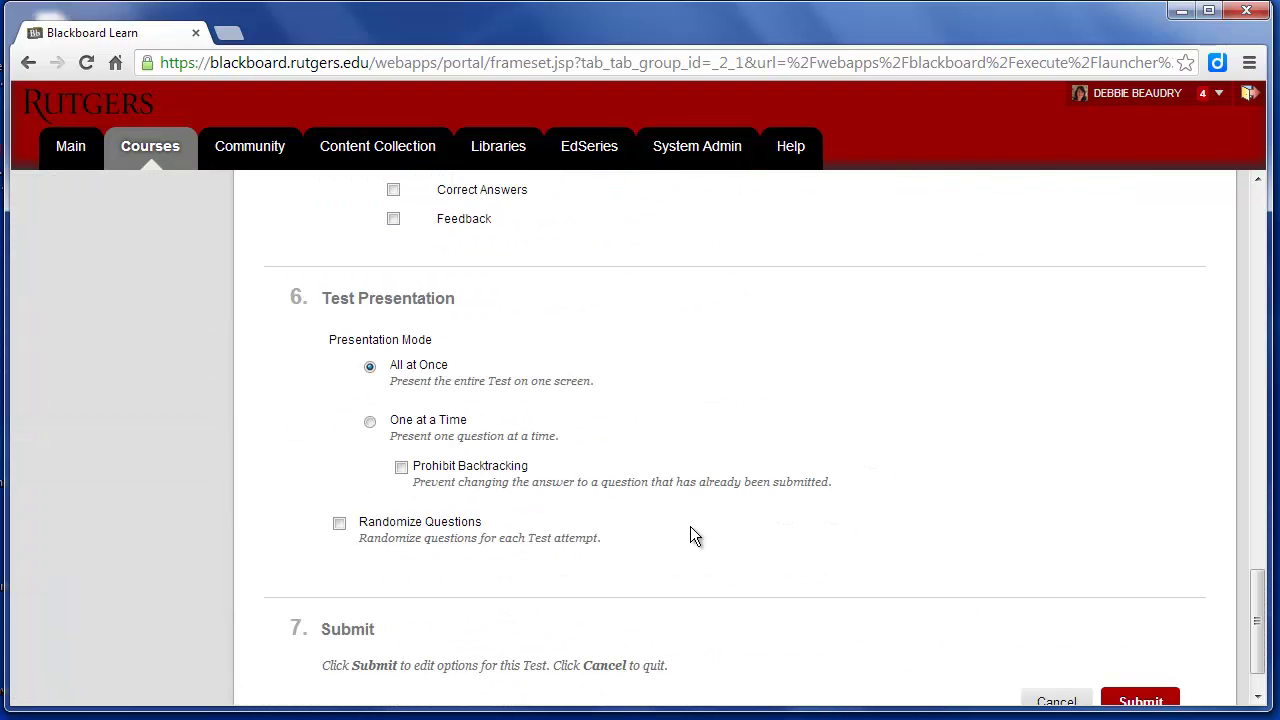
click(339, 524)
scroll(877, 537, down, 1)
click(1124, 646)
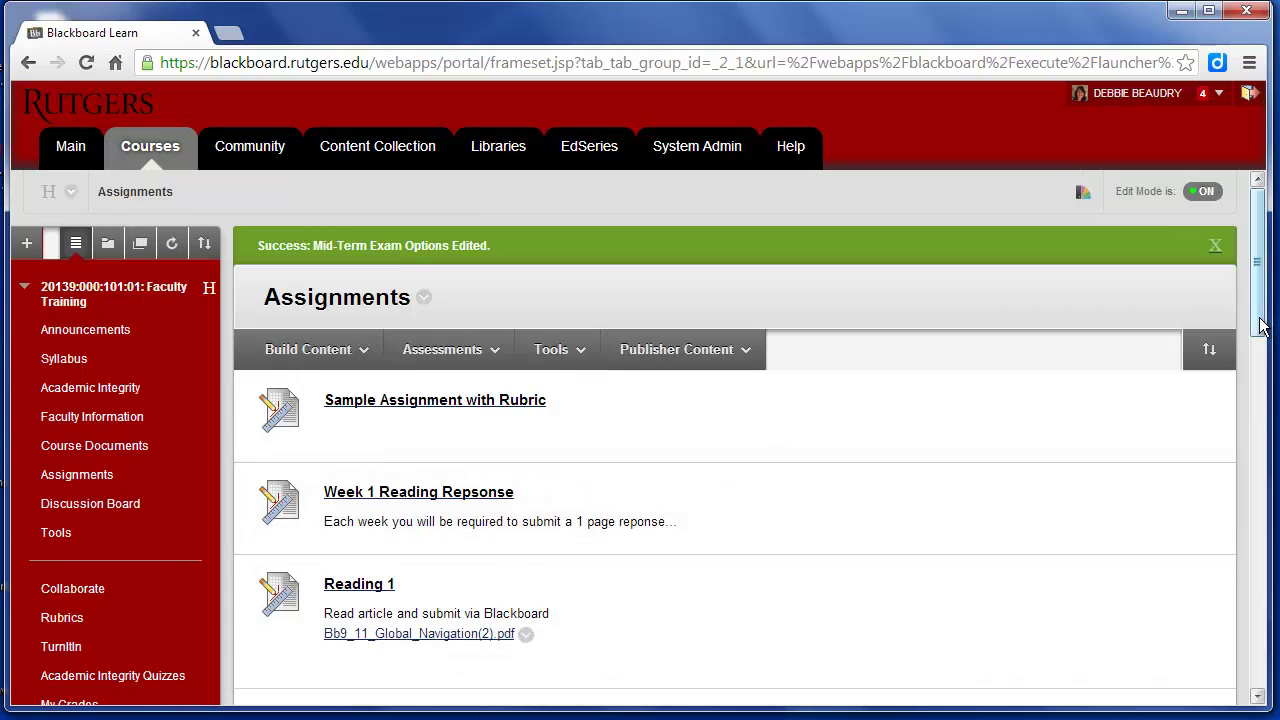
Step: Scroll through the Assignments list down to Turnitin to confirm the hidden Mid-Term Exam
drag(1259, 323, 1265, 700)
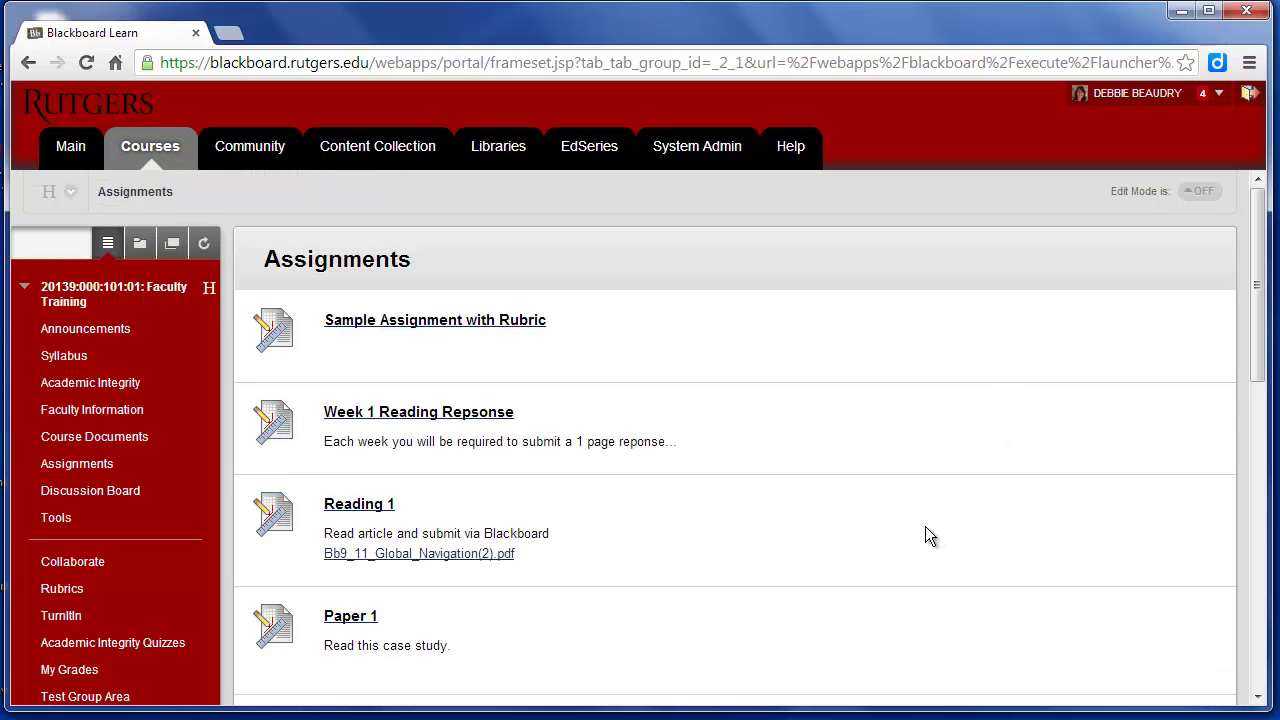
scroll(925, 536, down, 4)
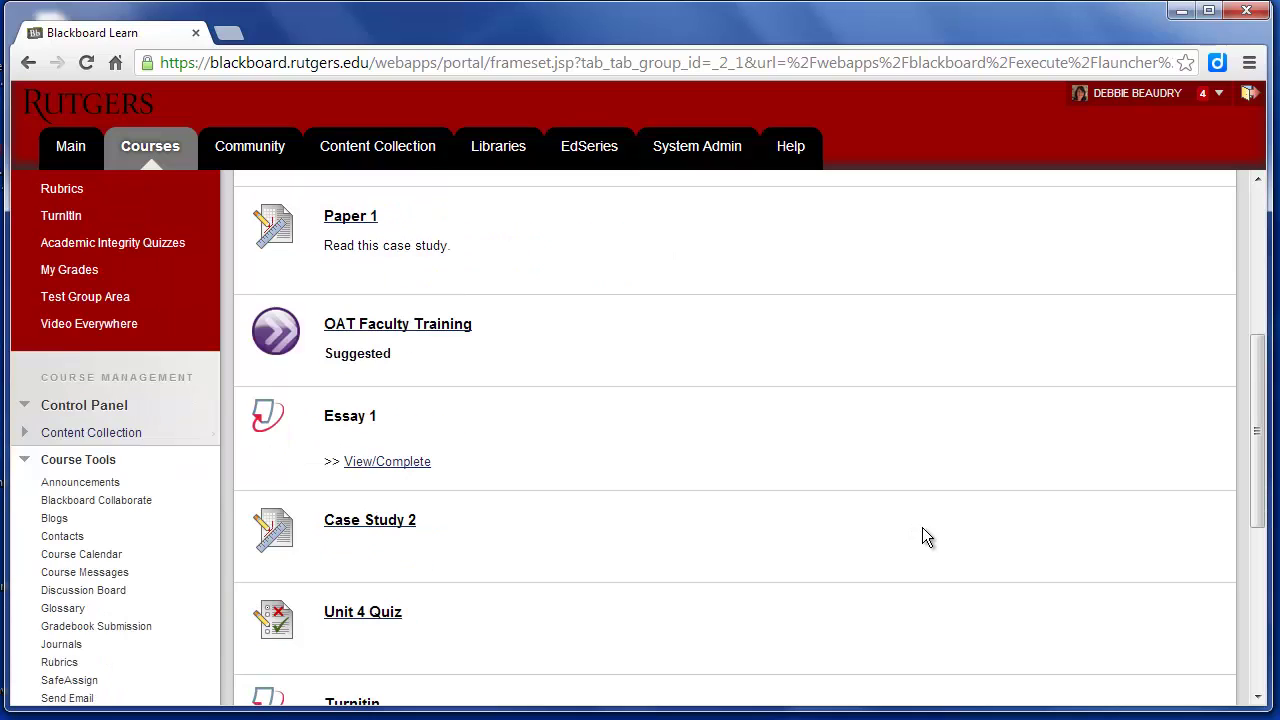
scroll(183, 594, down, 4)
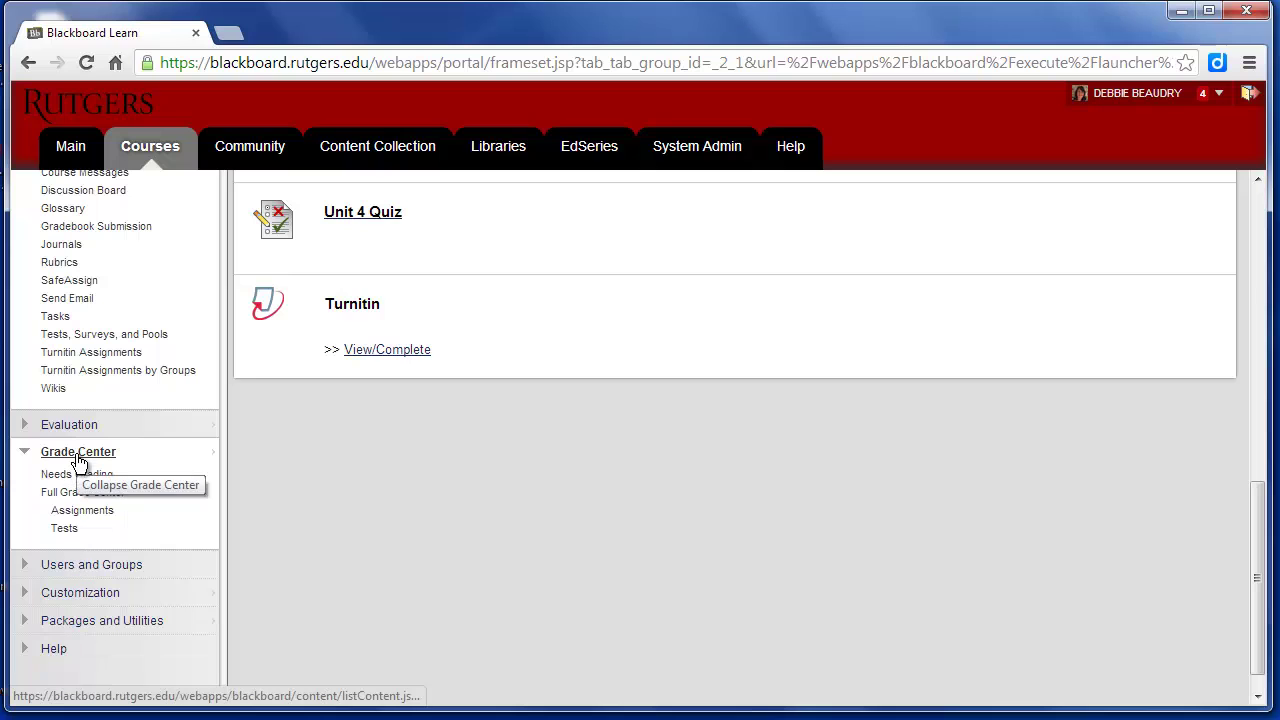
Step: Open the Full Grade Center and scroll the grid right to the Mid-Term Exam column
click(78, 494)
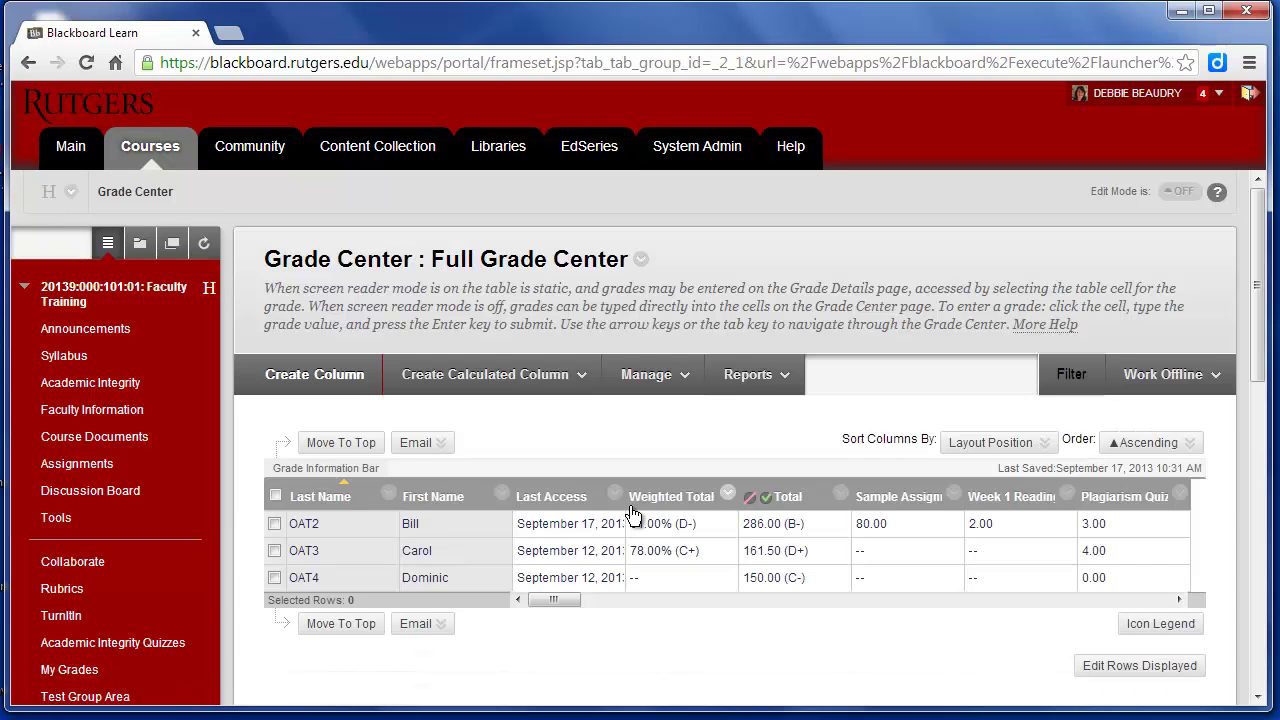
drag(566, 601, 1191, 604)
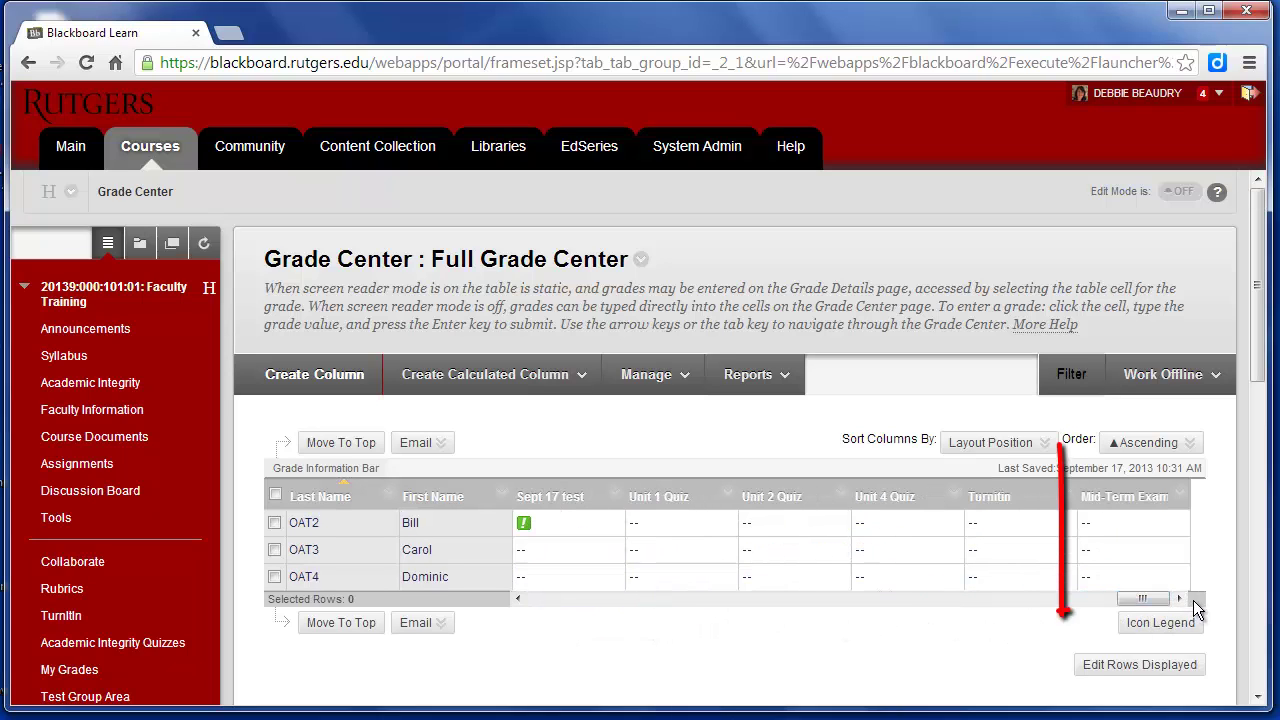